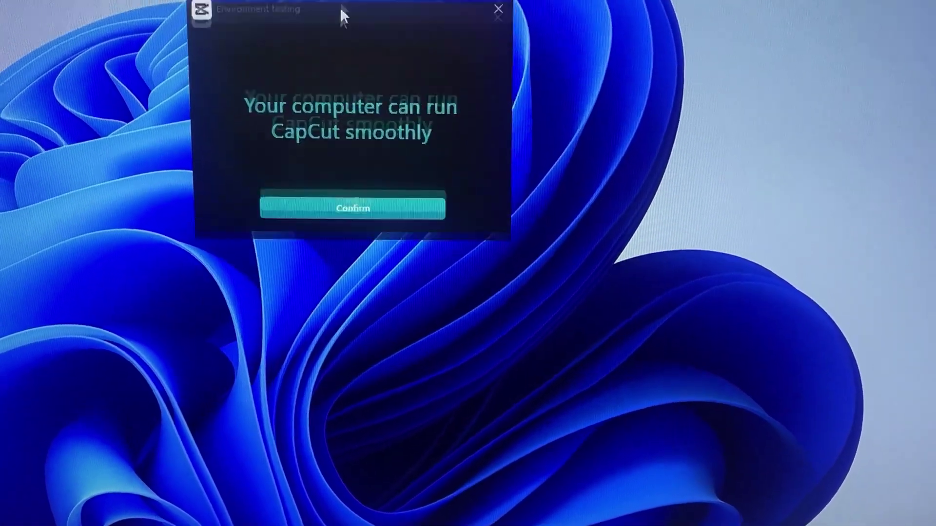
Step: Confirm the environment test, create a new project, and maximize the editor window
left_click_drag(341, 8, 368, 168)
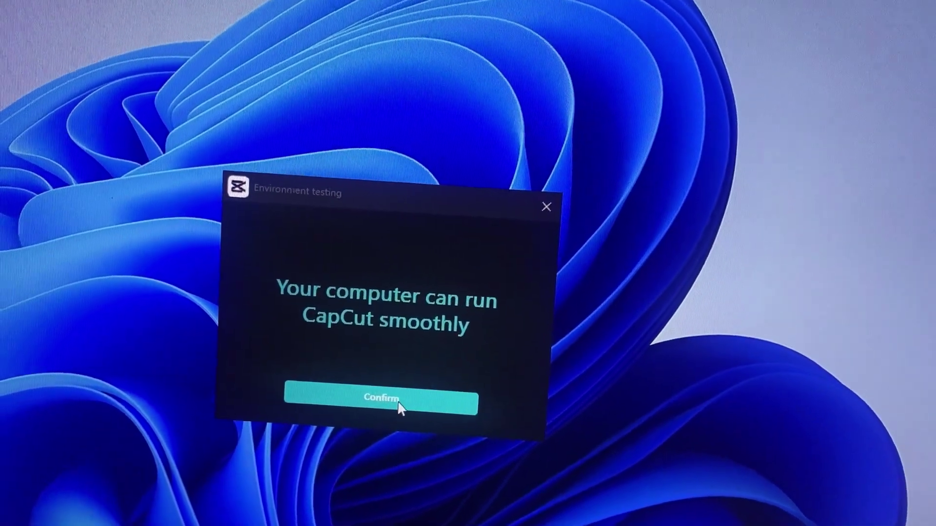
left_click(391, 399)
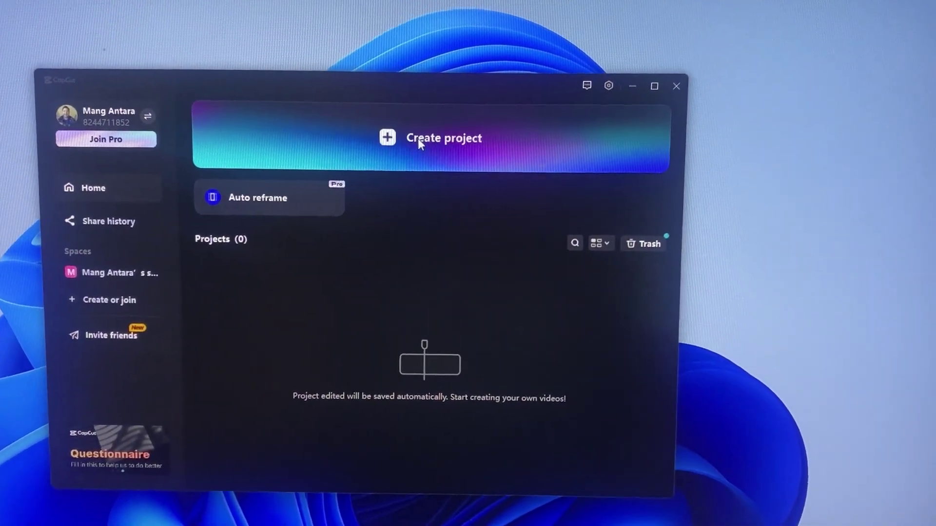
left_click(422, 138)
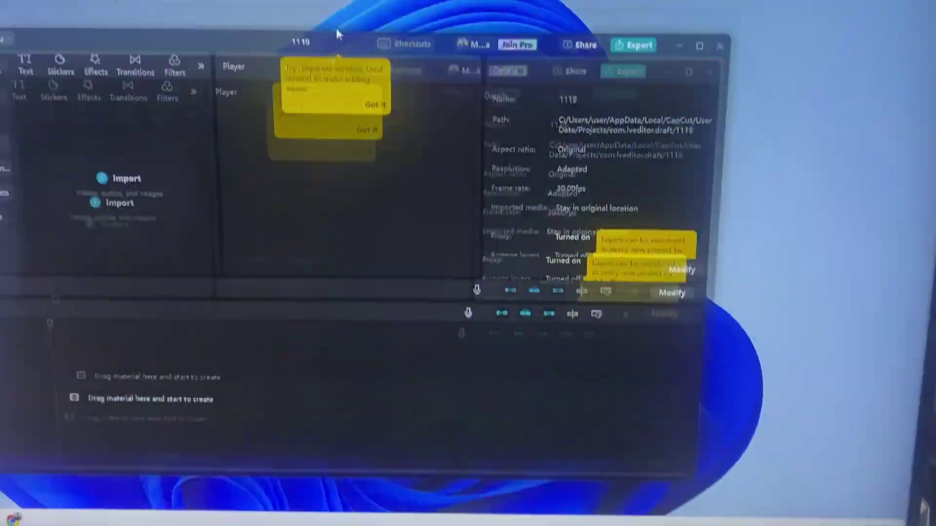
double_click(335, 34)
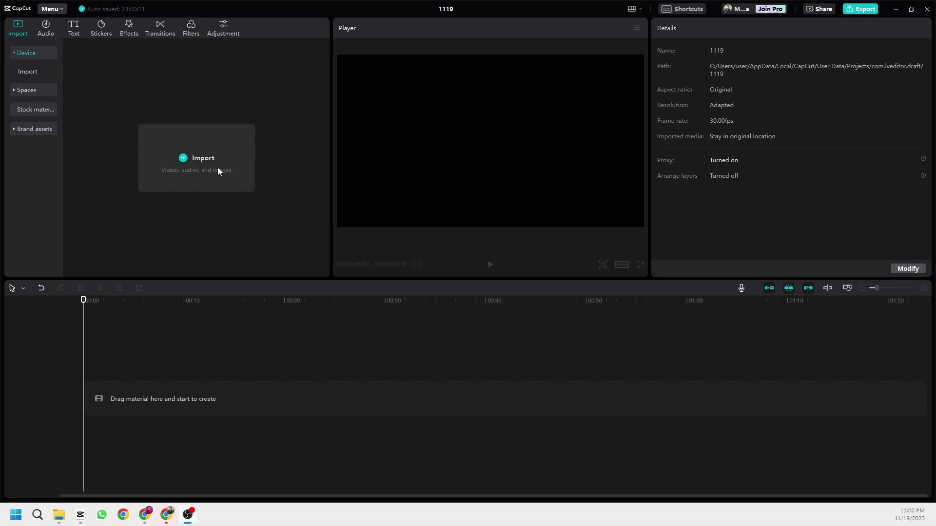
Step: Import the TUGAS WEBINAR SENI MUSIK YAMAHA video from the Downloads folder into the project media
left_click(200, 159)
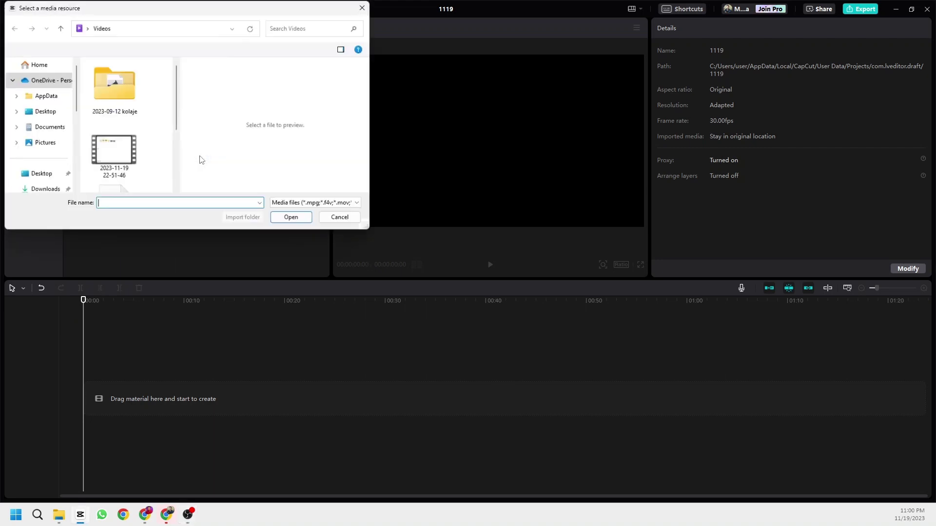
scroll(49, 181, "down", 3)
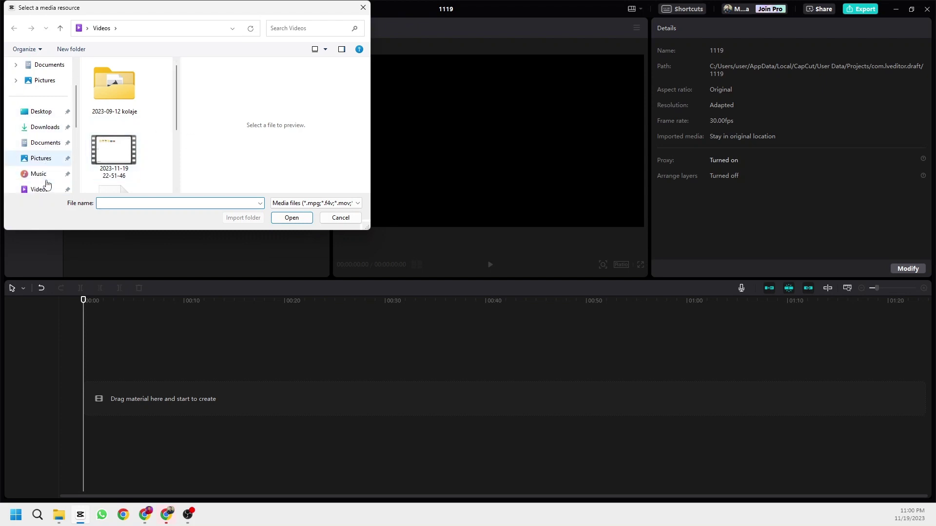
left_click(46, 132)
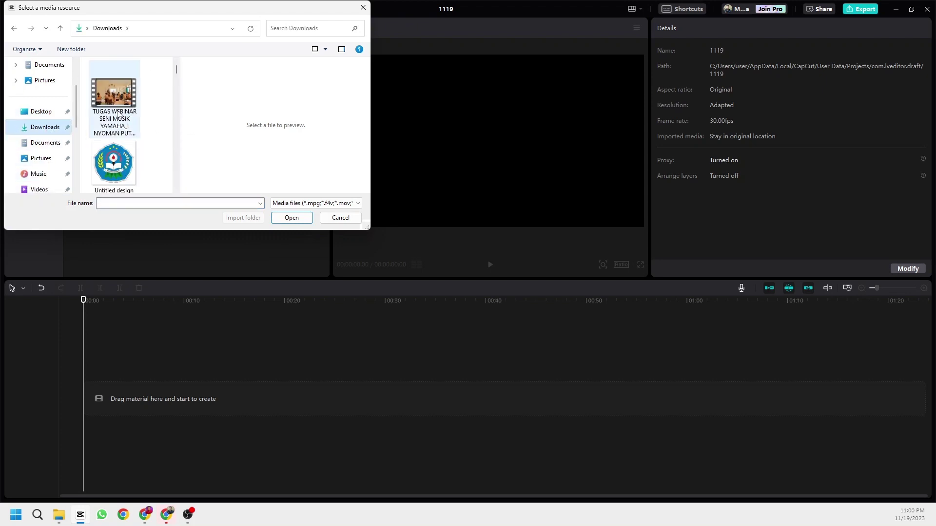
left_click(116, 113)
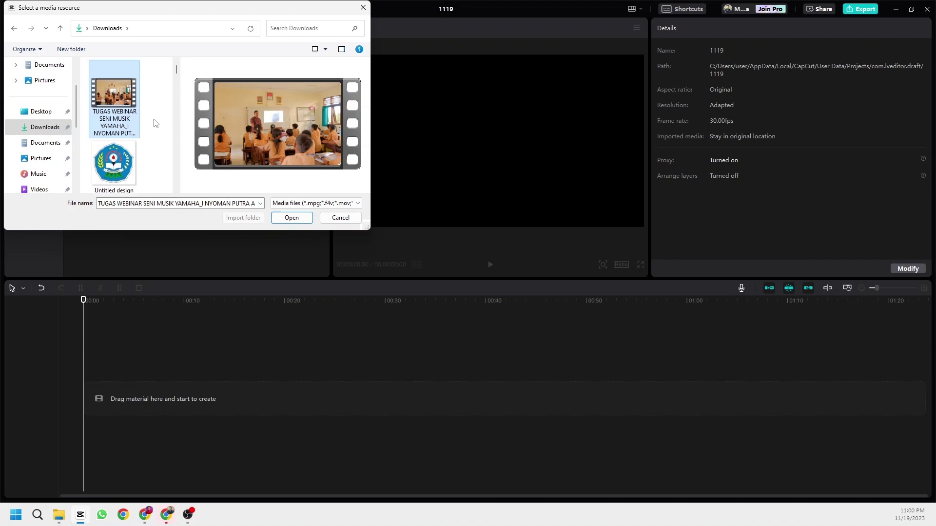
scroll(156, 124, "down", 1)
scroll(157, 124, "up", 1)
left_click(297, 219)
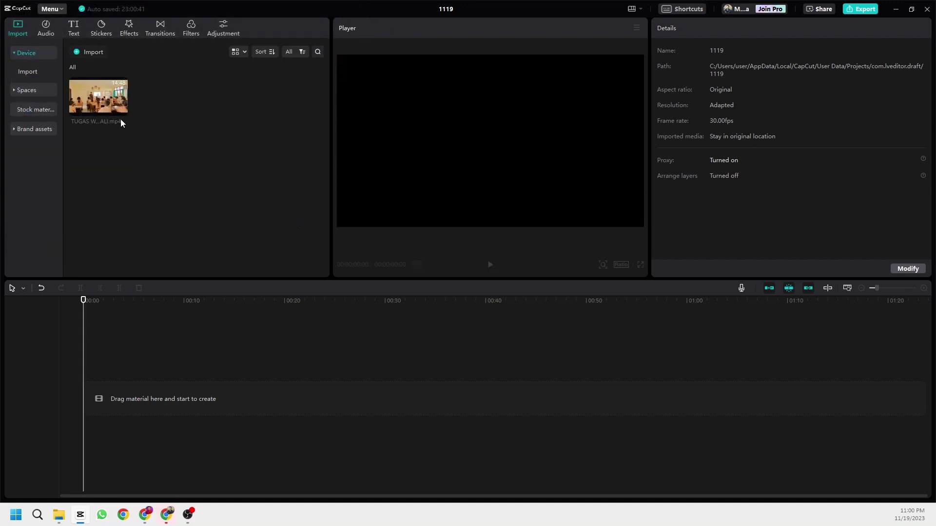
Step: Preview the imported classroom video briefly, pause it, and deselect it
left_click(99, 100)
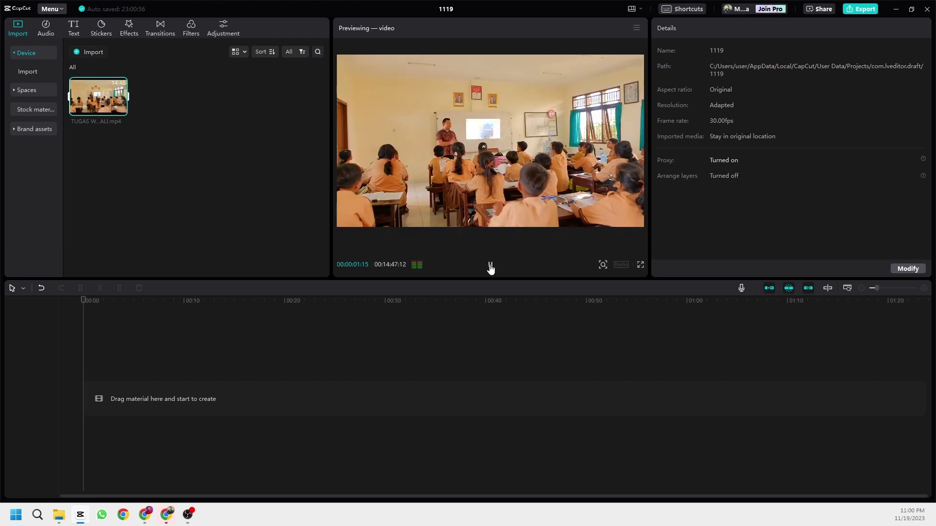
left_click(491, 266)
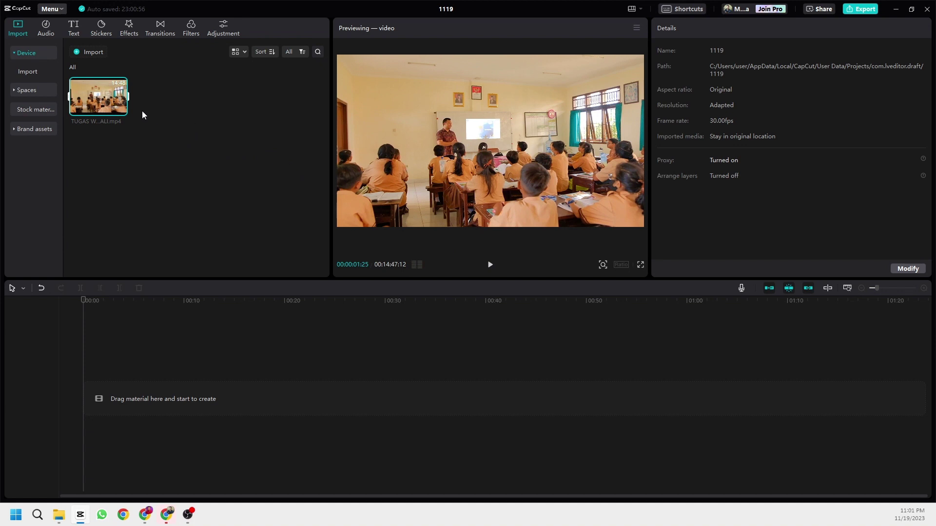
left_click(156, 108)
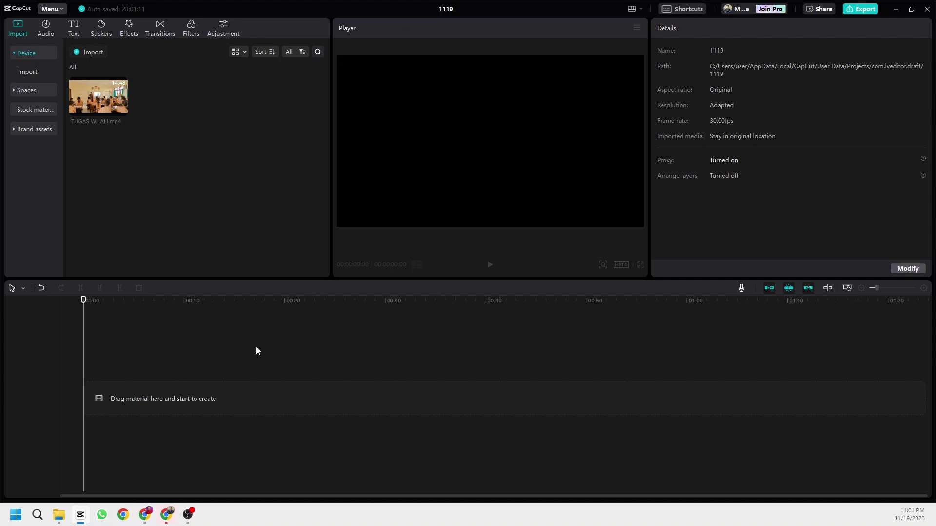
Step: Place the imported classroom video at the start of the main timeline track
left_click_drag(103, 100, 89, 409)
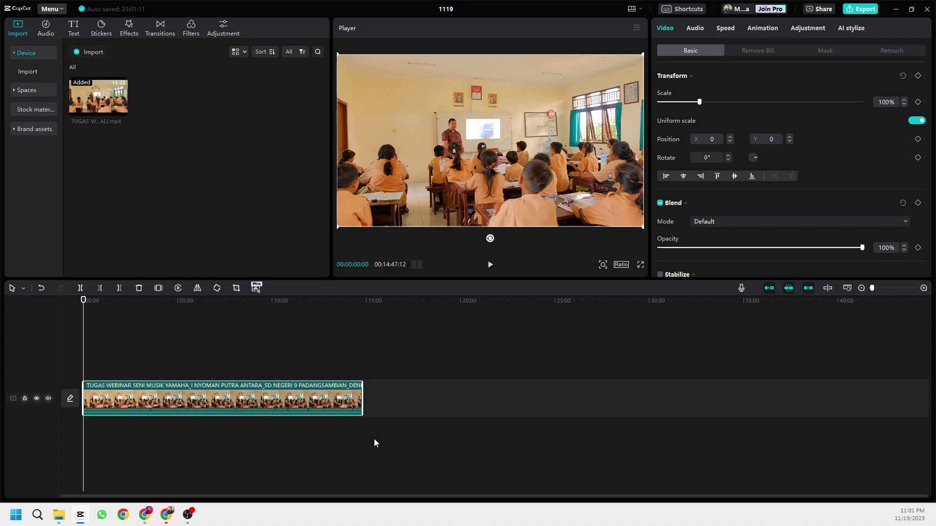
left_click(924, 288)
left_click(924, 288)
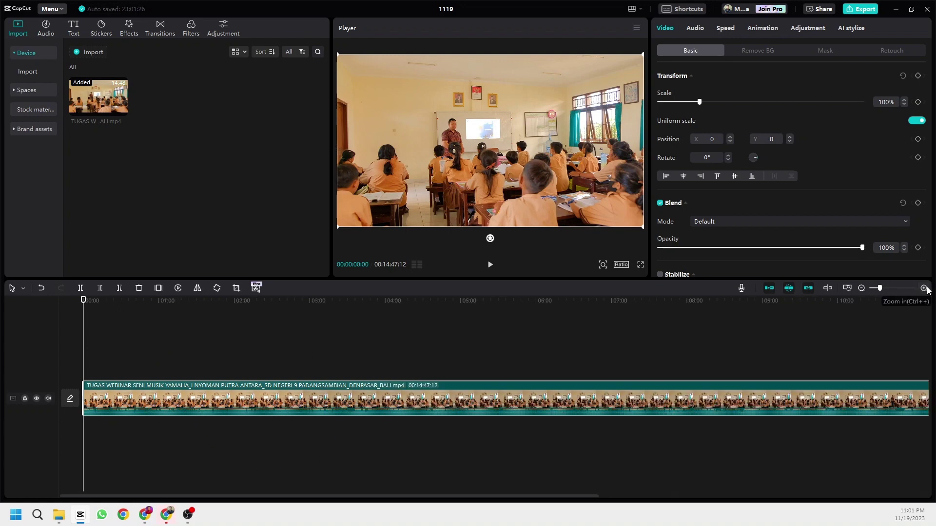
mouse_move(83, 304)
left_mouse_down()
mouse_move(136, 305)
mouse_move(83, 317)
left_mouse_up()
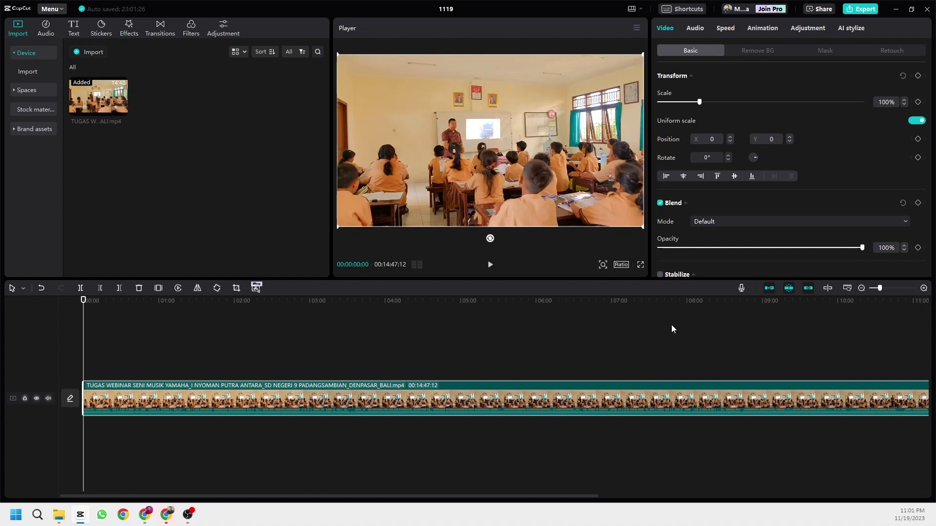
left_click(922, 289)
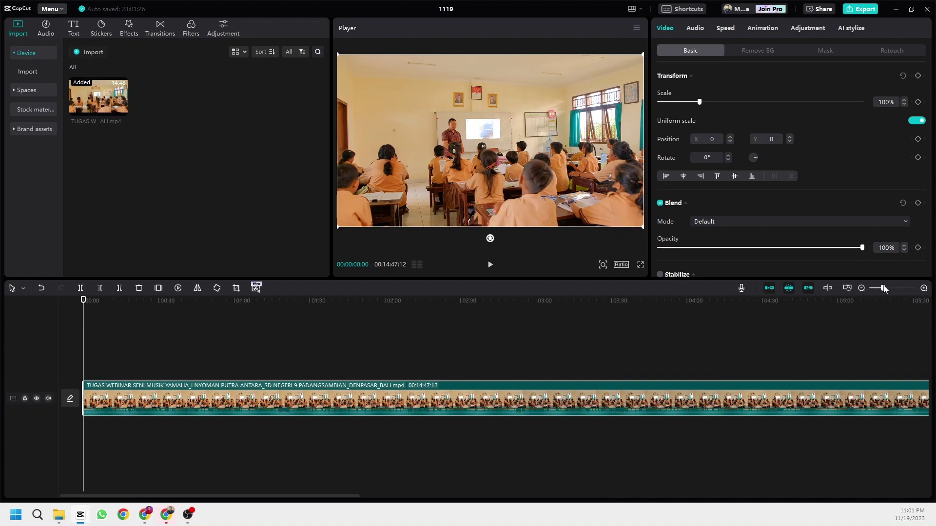
Step: Split the timeline clip at 00:00:33:16
mouse_move(81, 306)
left_mouse_down()
mouse_move(114, 316)
mouse_move(85, 319)
mouse_move(196, 319)
mouse_move(83, 312)
mouse_move(182, 326)
mouse_move(190, 316)
mouse_move(98, 326)
mouse_move(116, 328)
mouse_move(80, 316)
mouse_move(160, 320)
mouse_move(73, 320)
left_mouse_up()
left_click(171, 301)
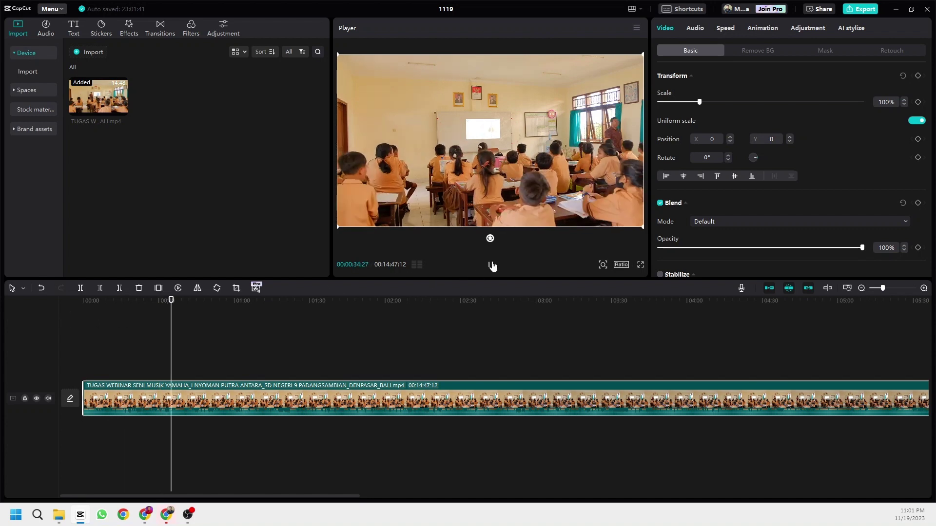
left_click(491, 264)
left_click_drag(172, 300, 168, 306)
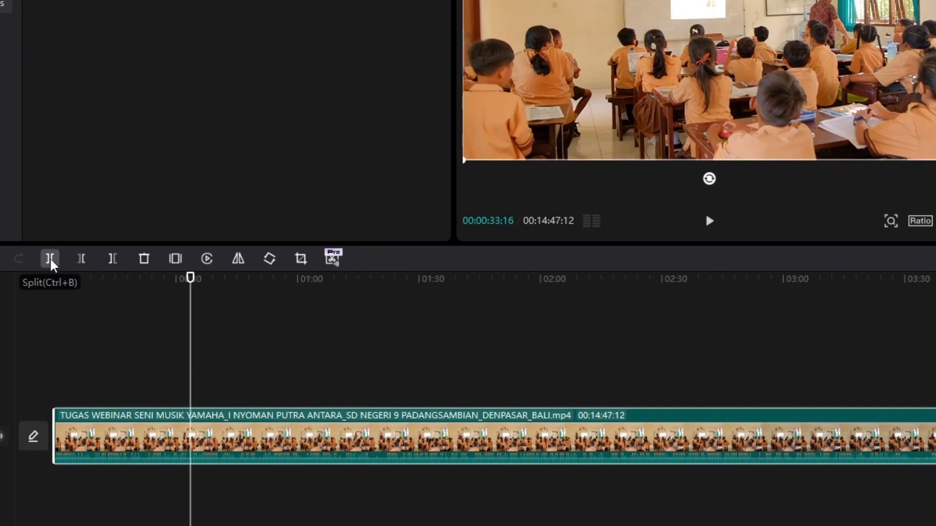
left_click(51, 263)
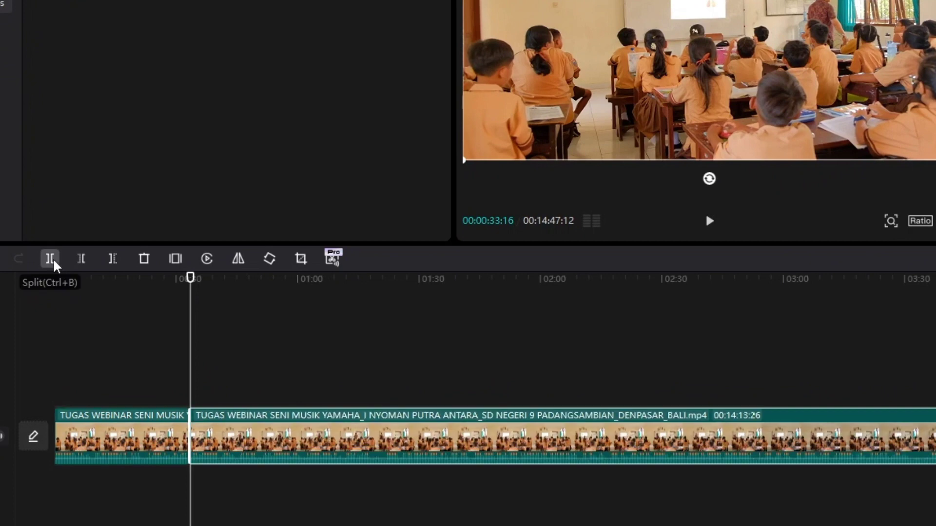
Step: Delete the opening segment that lies before the split
left_click(168, 291)
left_click(167, 291)
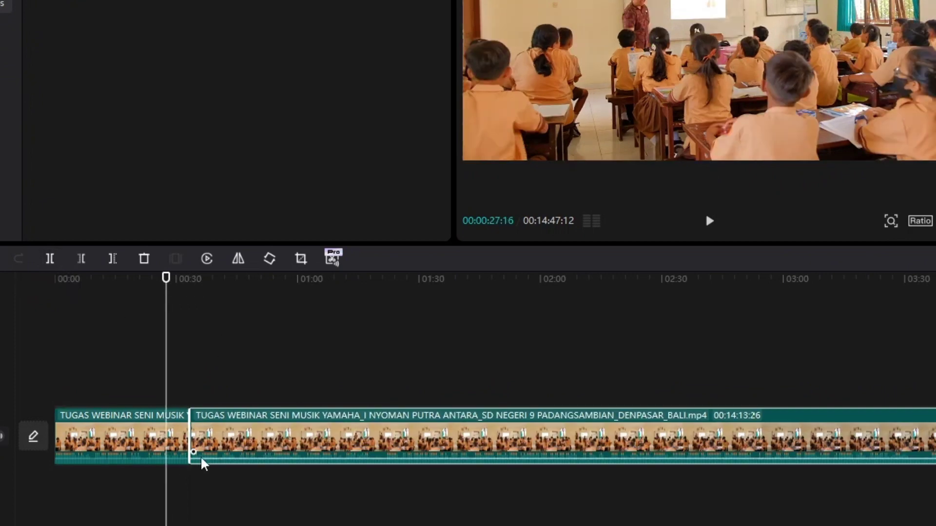
left_click(137, 435)
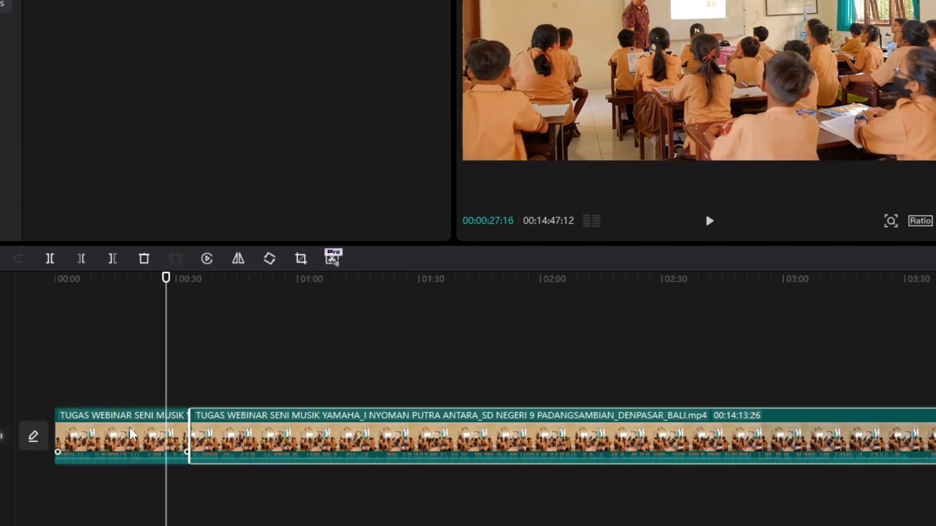
left_click_drag(166, 285, 152, 303)
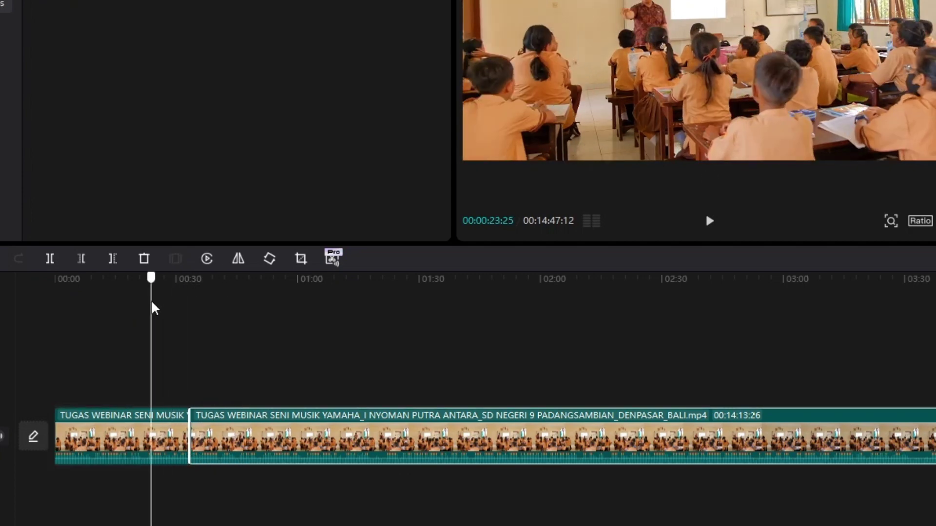
left_click(166, 434)
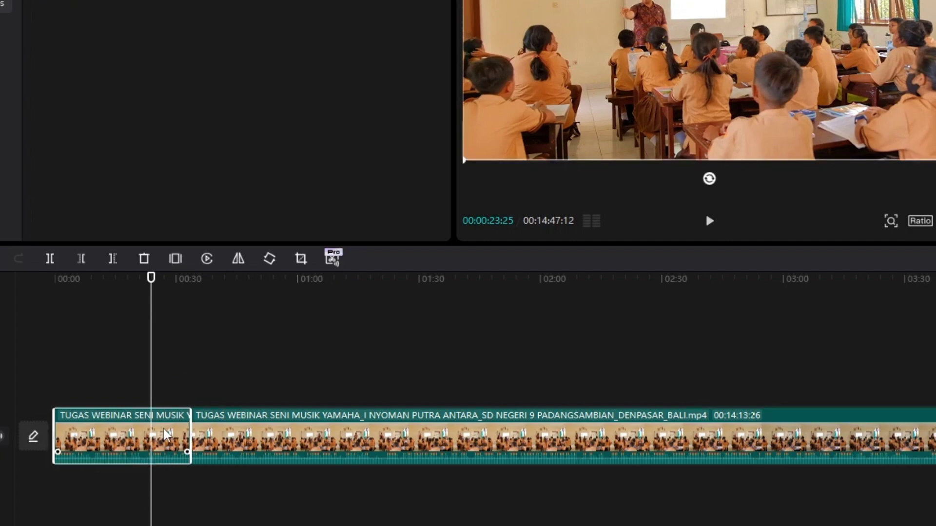
key("Delete")
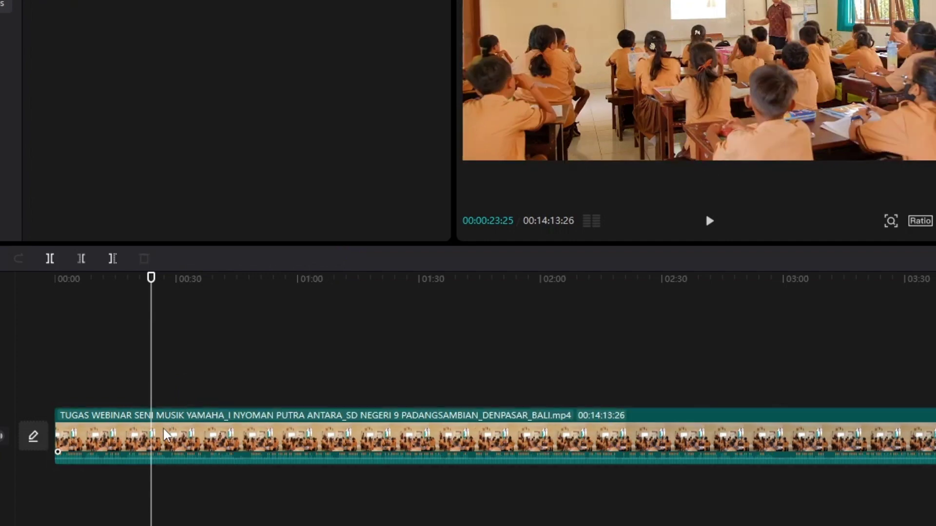
Step: Undo the deletion of the opening segment and the split before it
key("ctrl+z")
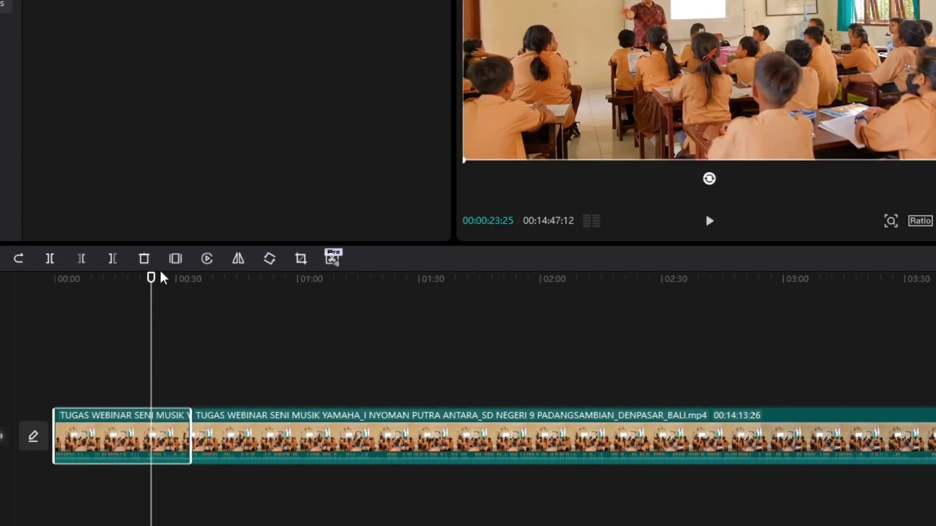
key("ctrl+z")
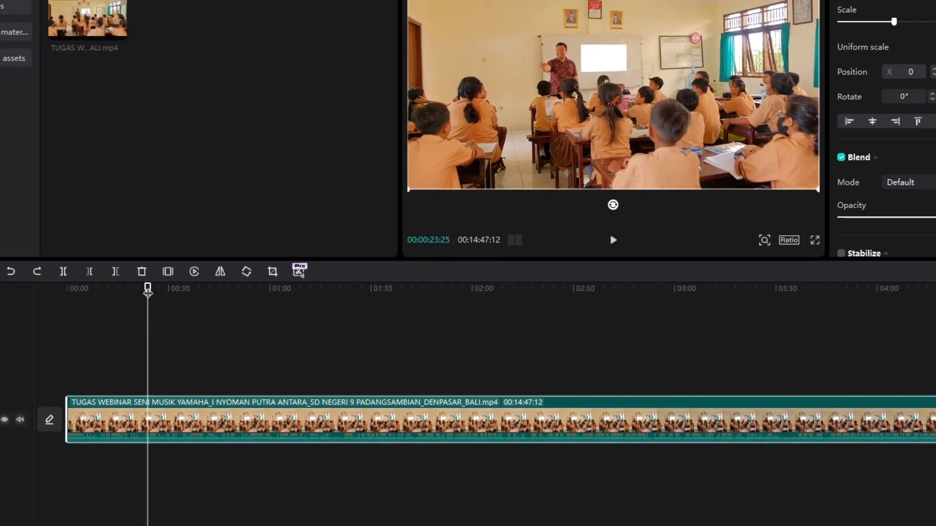
Step: Split the timeline clip at 00:01:17:22 and again at 00:01:30:27
left_click_drag(151, 279, 358, 291)
left_click_drag(304, 302, 279, 325)
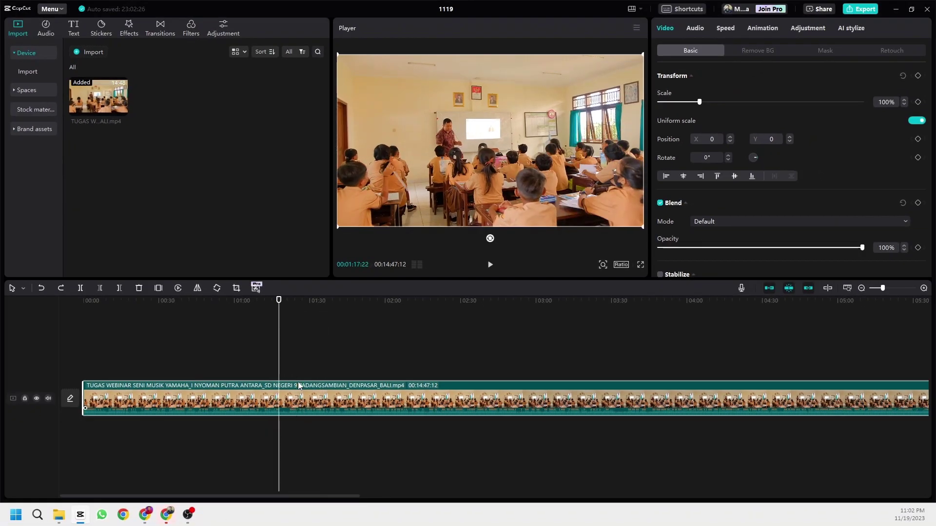
left_click_drag(279, 300, 278, 305)
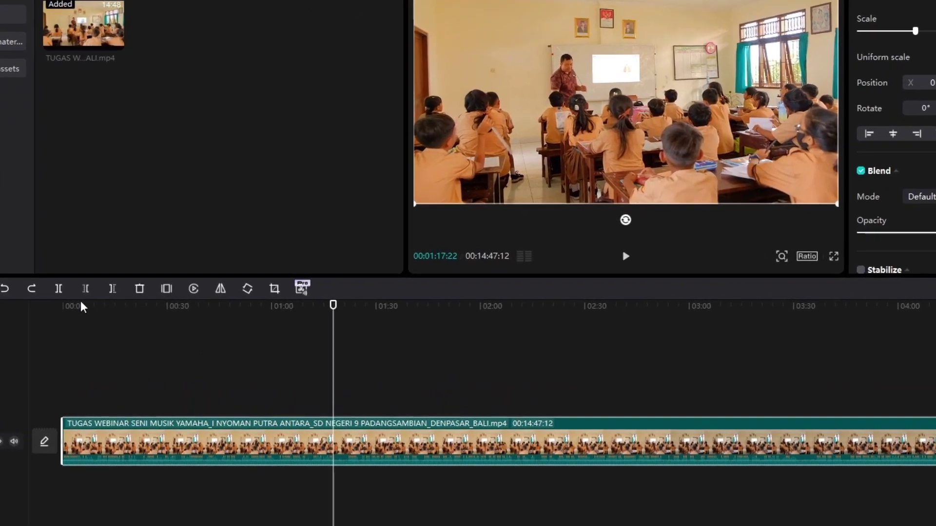
left_click(60, 291)
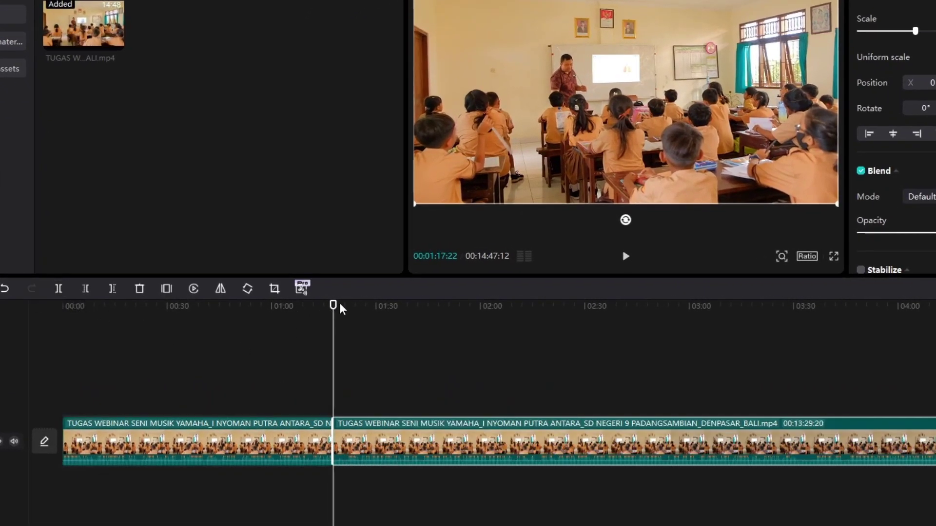
left_click_drag(334, 305, 379, 316)
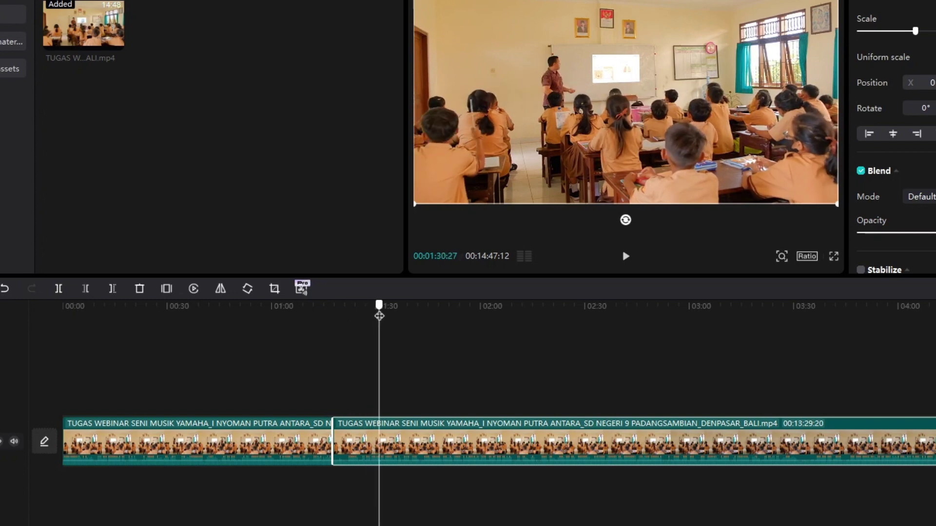
left_click(59, 288)
Step: Delete the short middle segment between the two splits
left_click(359, 448)
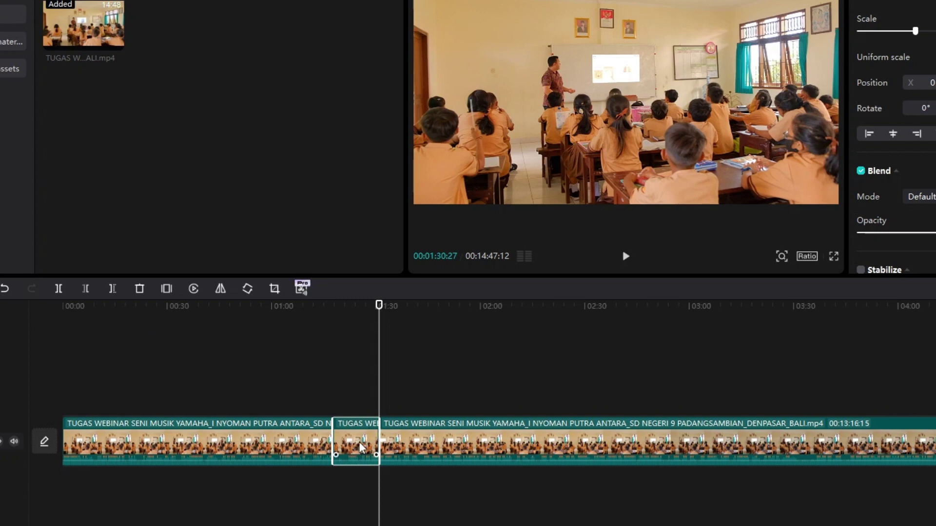
key("Delete")
key("Delete")
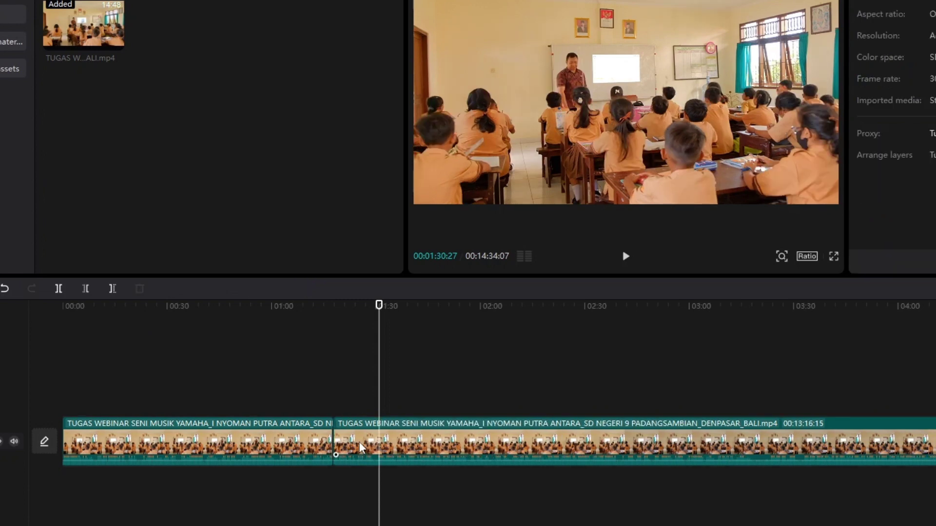
Step: Delete the long remaining segment after the cut, keeping only the first part of the video
left_click_drag(378, 306, 343, 340)
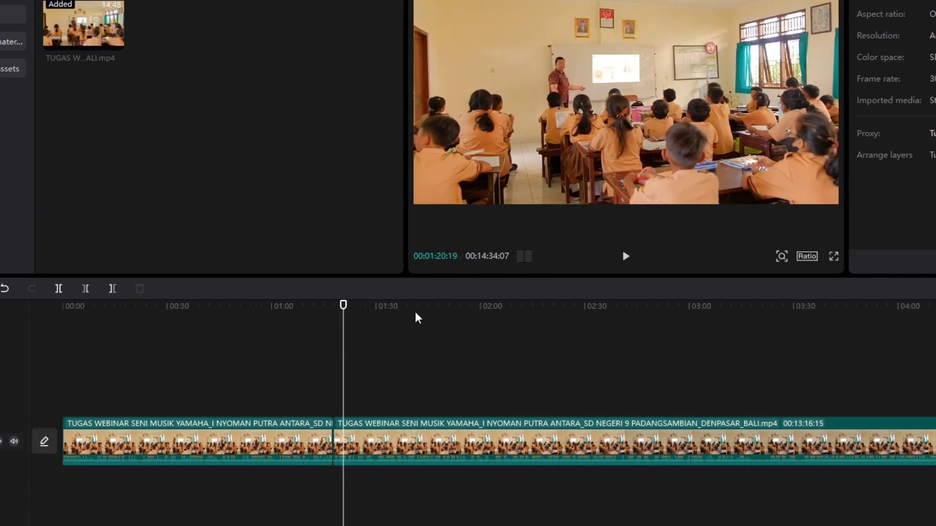
left_click(372, 440)
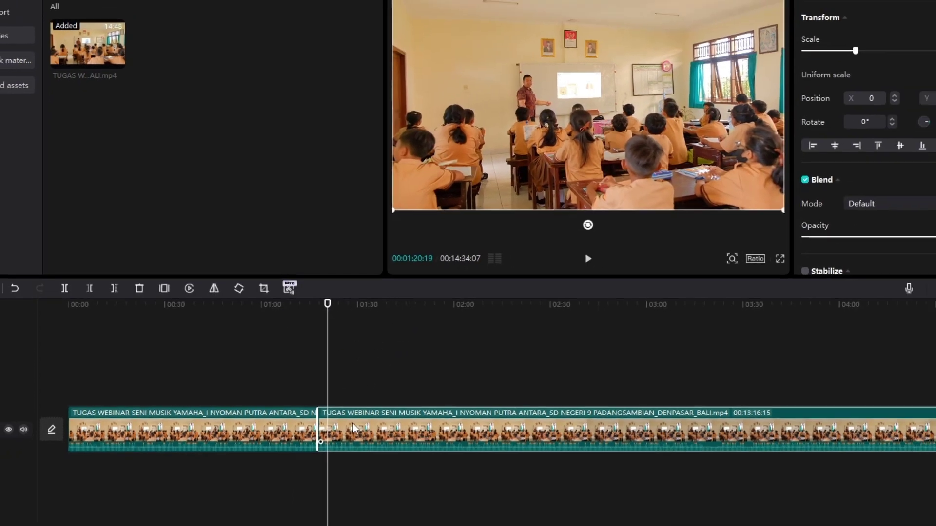
key("Delete")
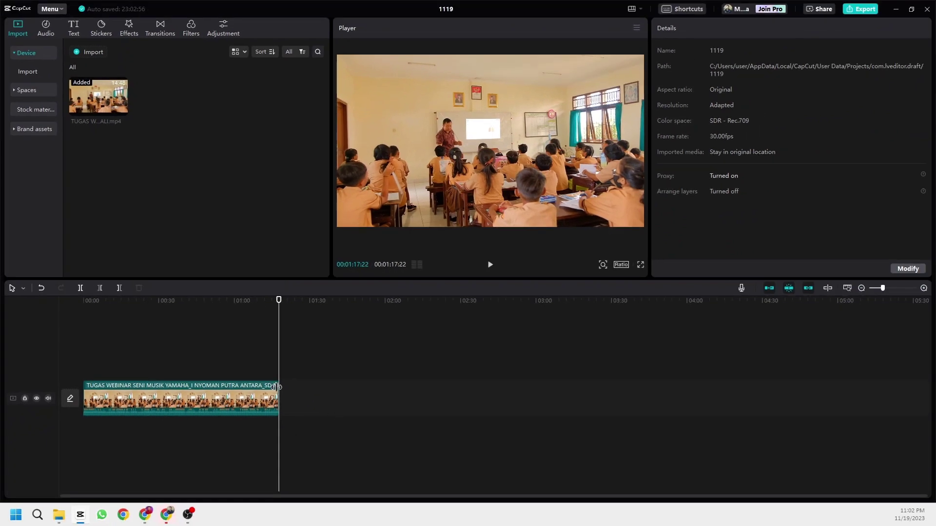
Step: Extend the end of the trimmed main clip to 00:01:48:28
left_click_drag(277, 386, 358, 387)
left_click(359, 370)
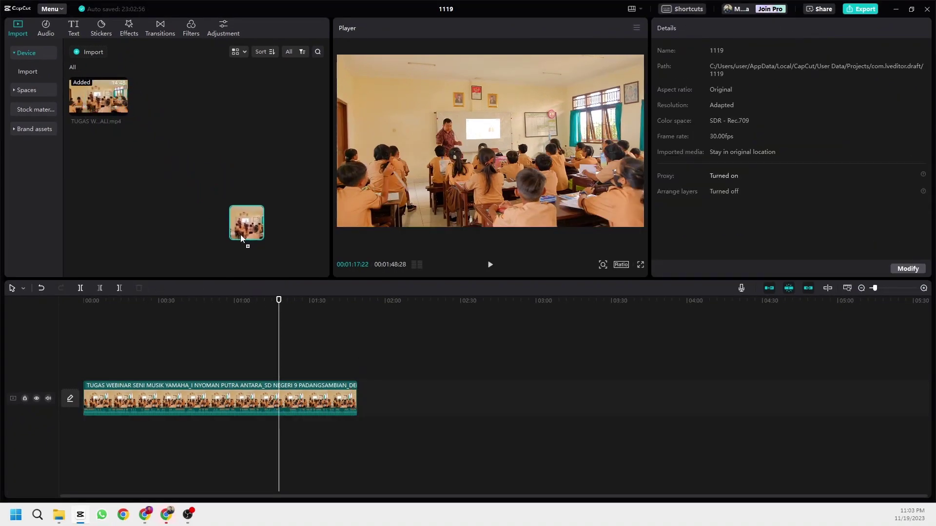
Step: Append another copy of the imported video after the main clip and delete that copy
left_click_drag(241, 236, 360, 405)
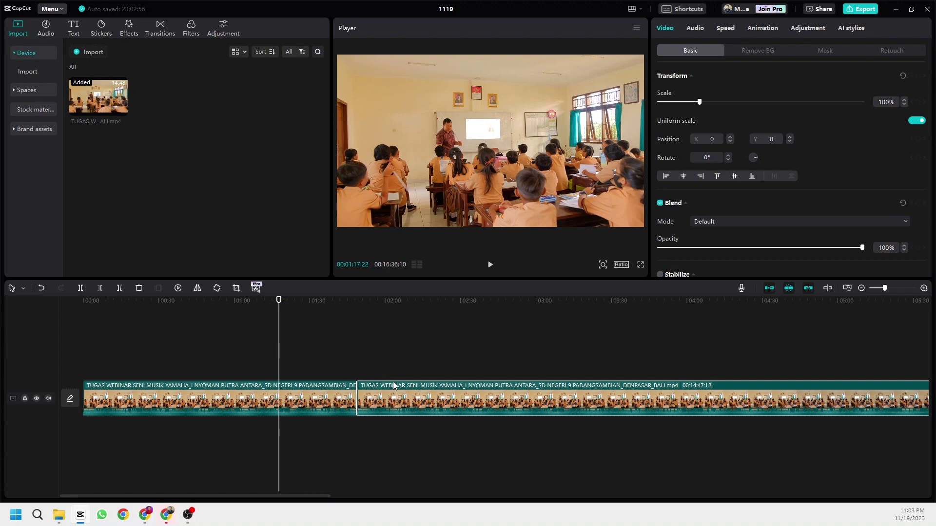
left_click(394, 372)
left_click(384, 406)
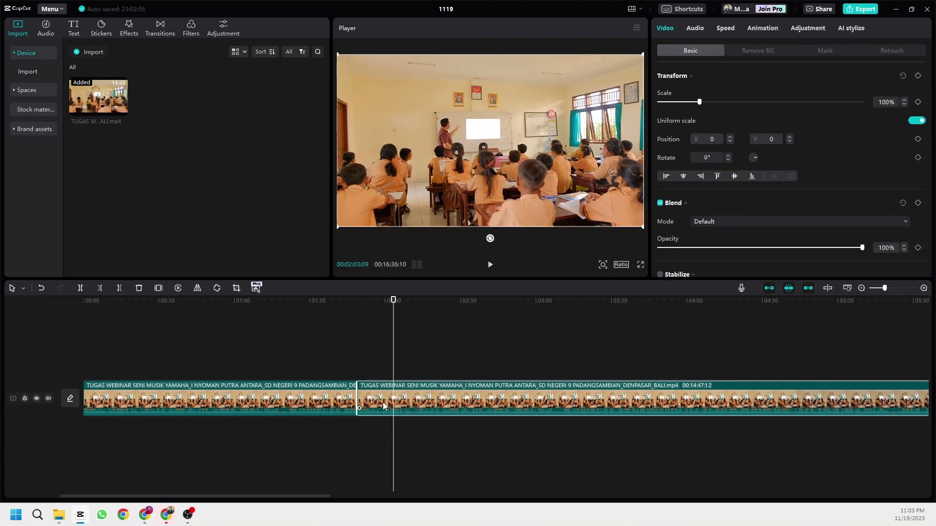
key("Delete")
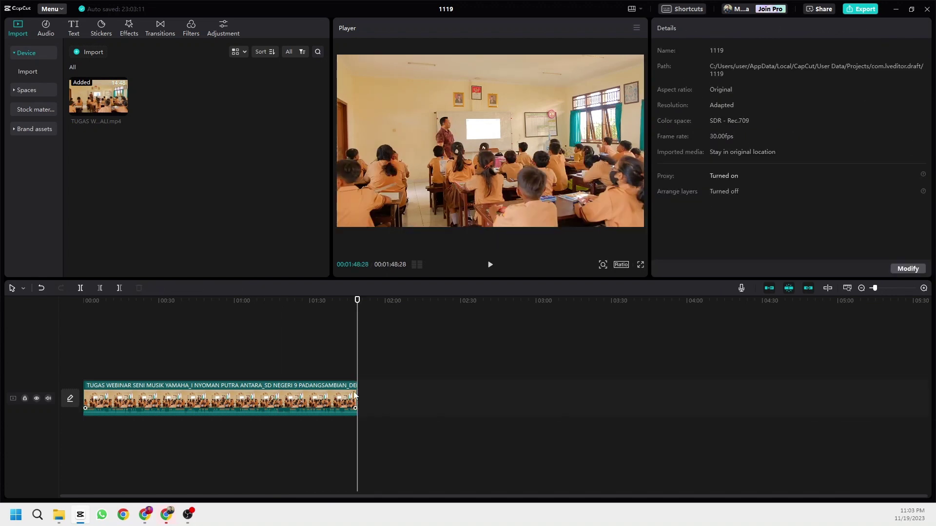
Step: Extend the end of the main clip to 00:04:38:11 and scrub through the restored footage
left_click_drag(356, 392, 783, 390)
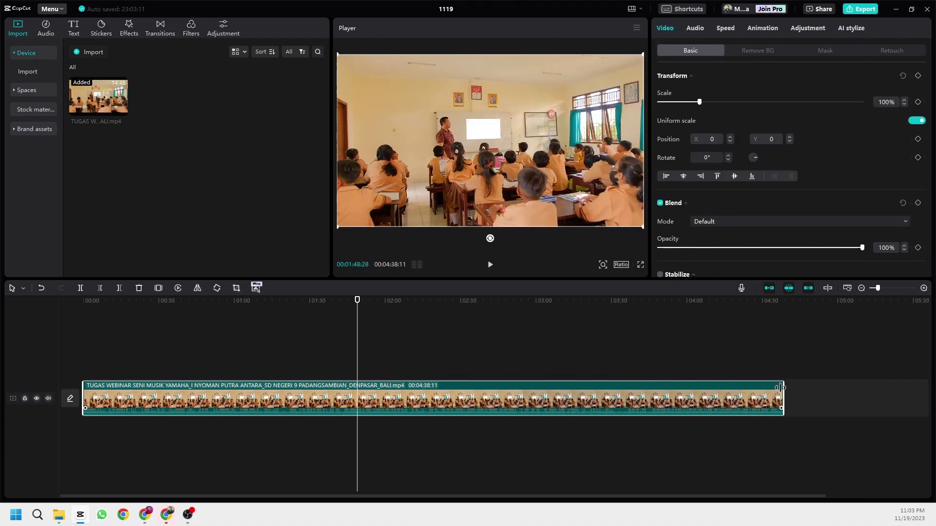
left_click_drag(356, 303, 250, 307)
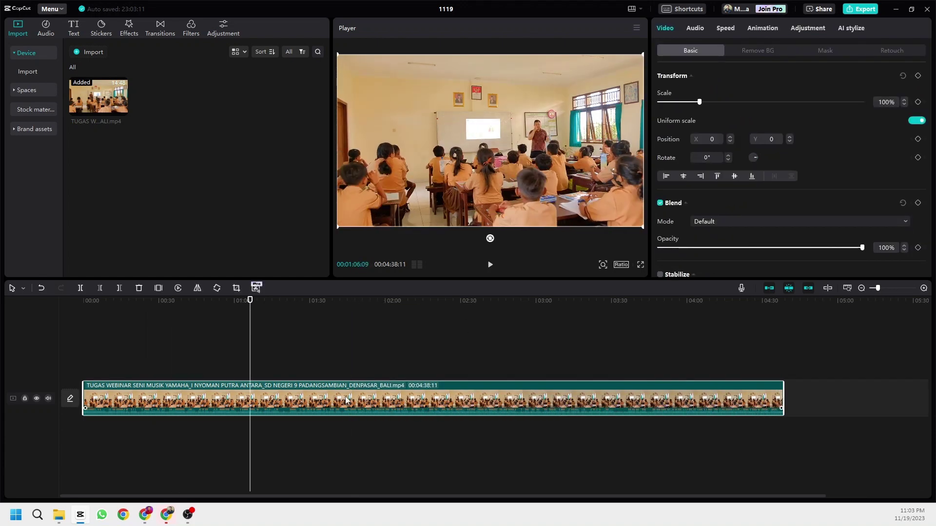
left_click_drag(230, 307, 263, 315)
left_click(362, 438)
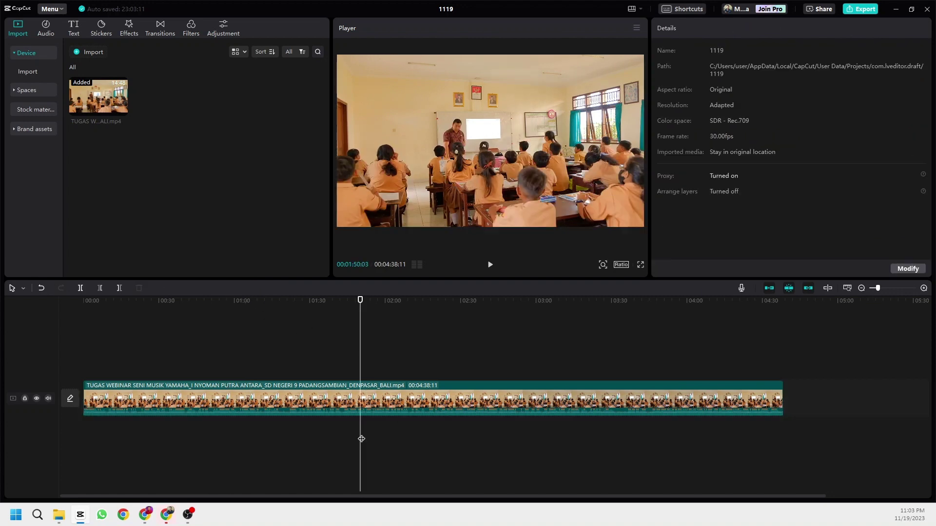
left_click(382, 383)
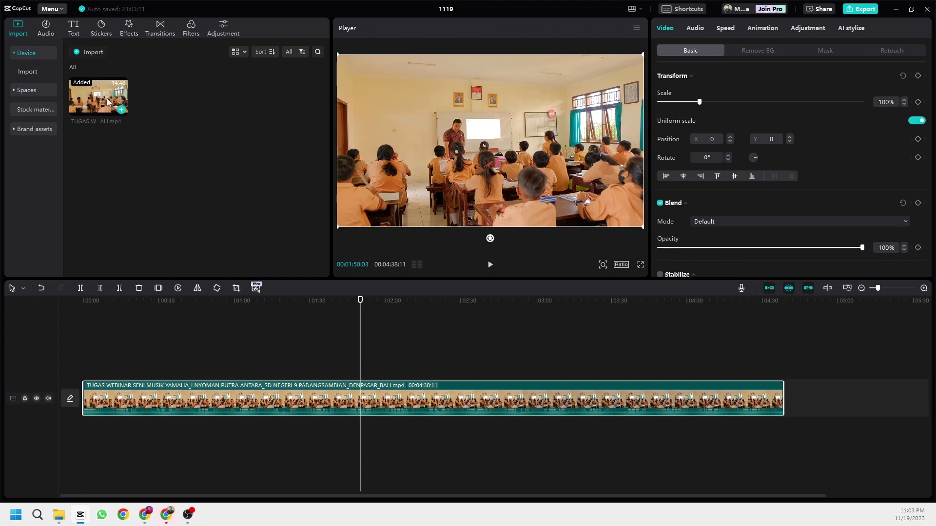
Step: Overlay a second copy of the video above the main clip, scale it to 38% in the frame's upper-left corner, and preview it
left_click_drag(108, 101, 153, 365)
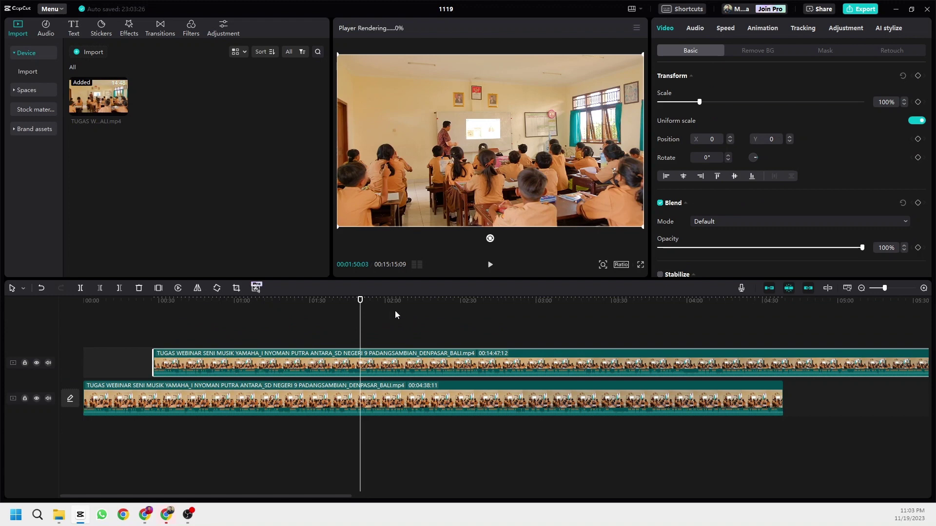
left_click_drag(642, 55, 548, 108)
left_click_drag(492, 154, 396, 104)
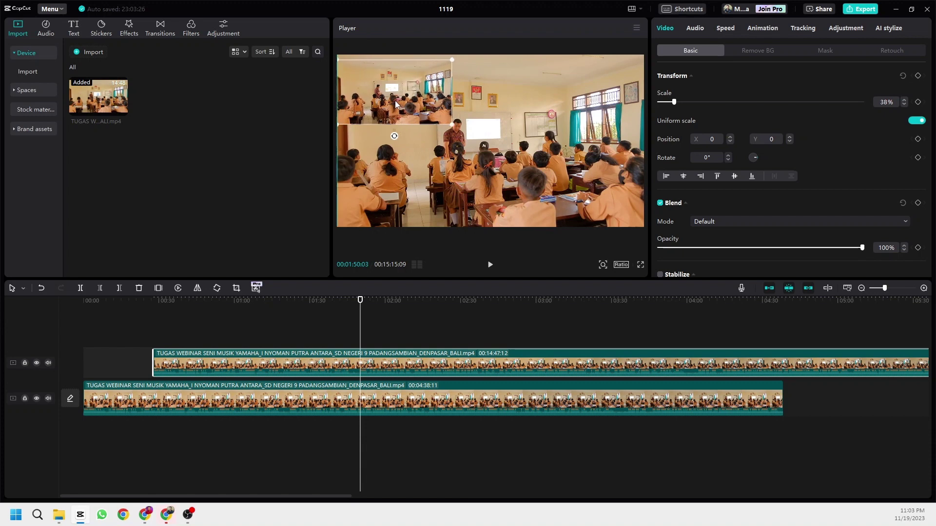
left_click(489, 265)
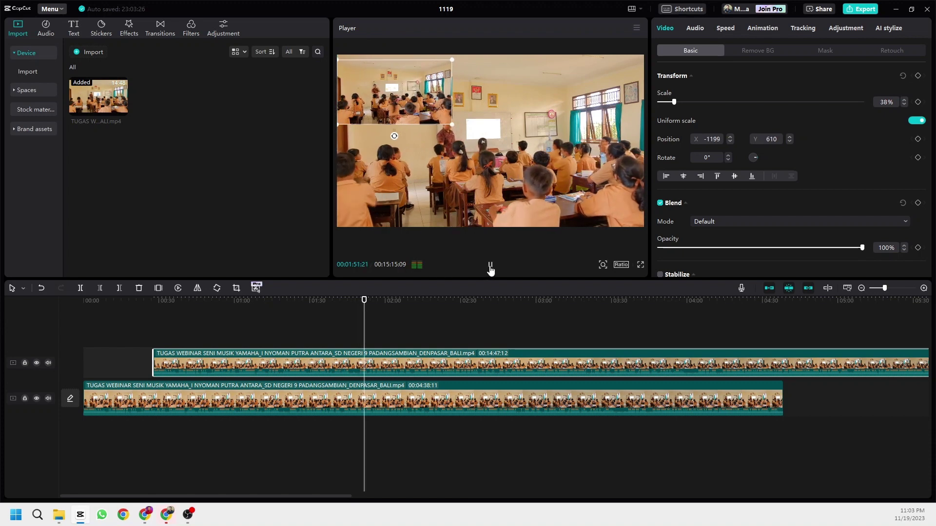
left_click(489, 264)
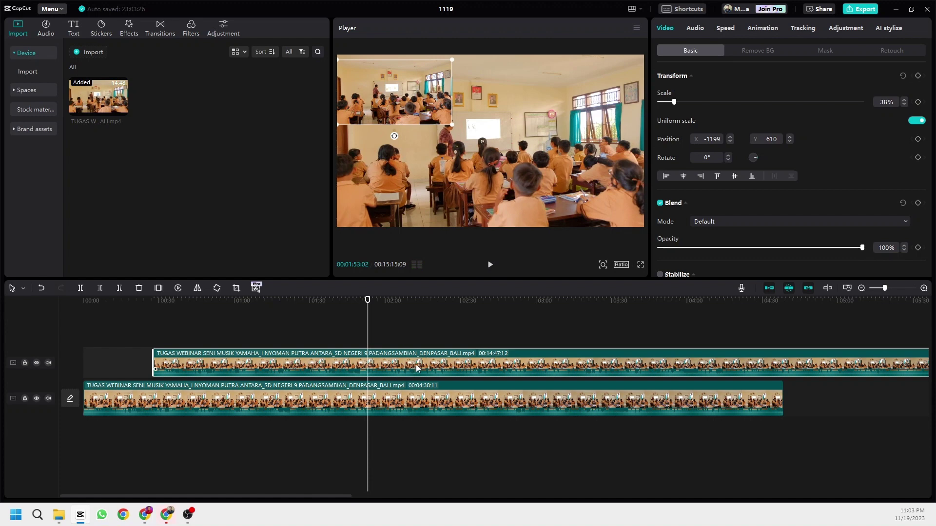
Step: Synchronize video and audio for the main clip and the overlay clip together
left_click(450, 445)
left_click(444, 409)
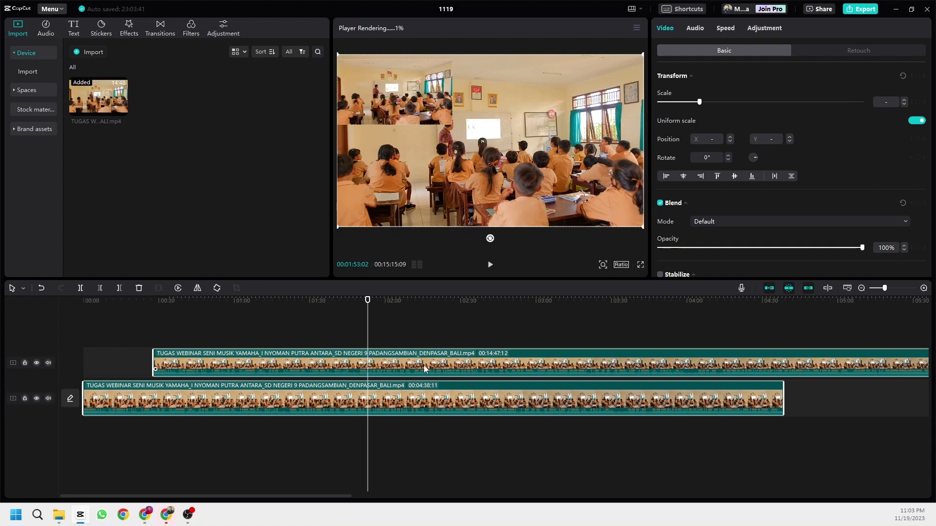
right_click(424, 366)
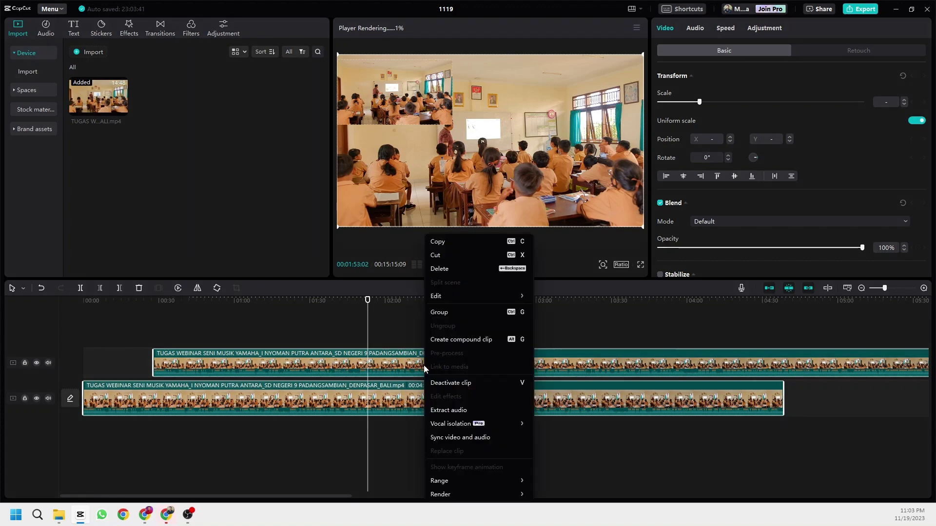
left_click(454, 438)
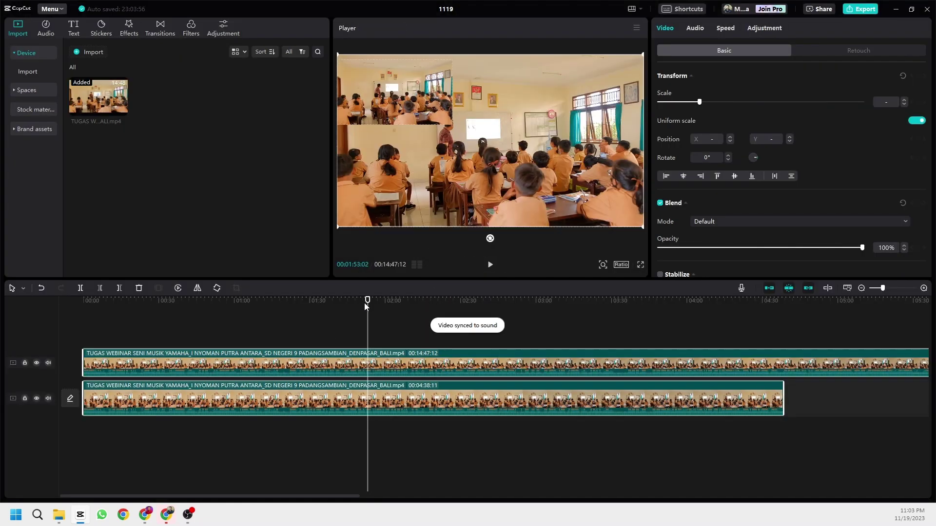
left_click_drag(365, 306, 404, 312)
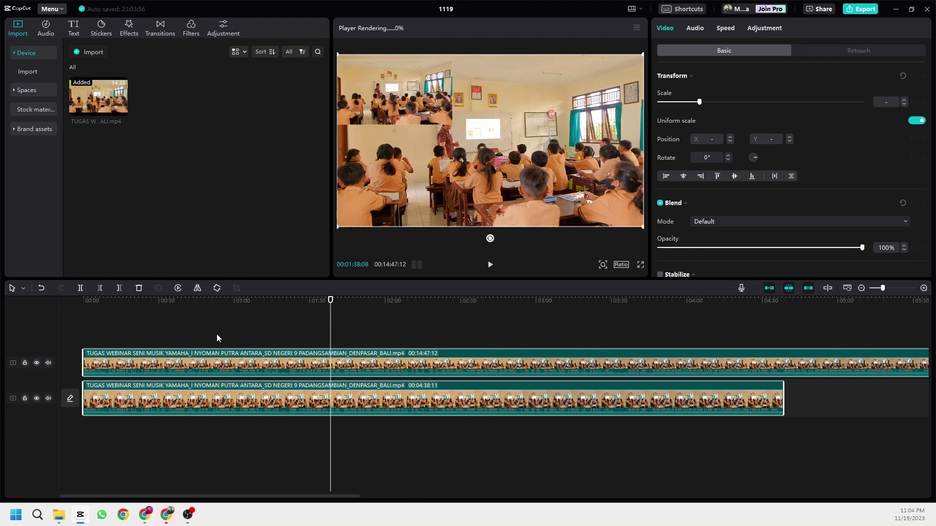
Step: Split the overlay clip at 00:01:14:07 and 00:01:34:01 and delete the segment between the splits
left_click_drag(330, 305, 270, 311)
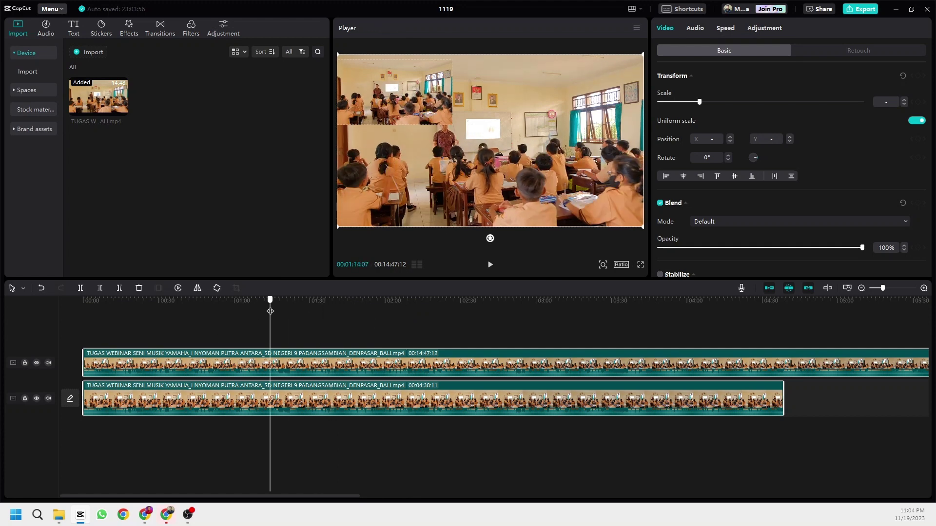
left_click(291, 364)
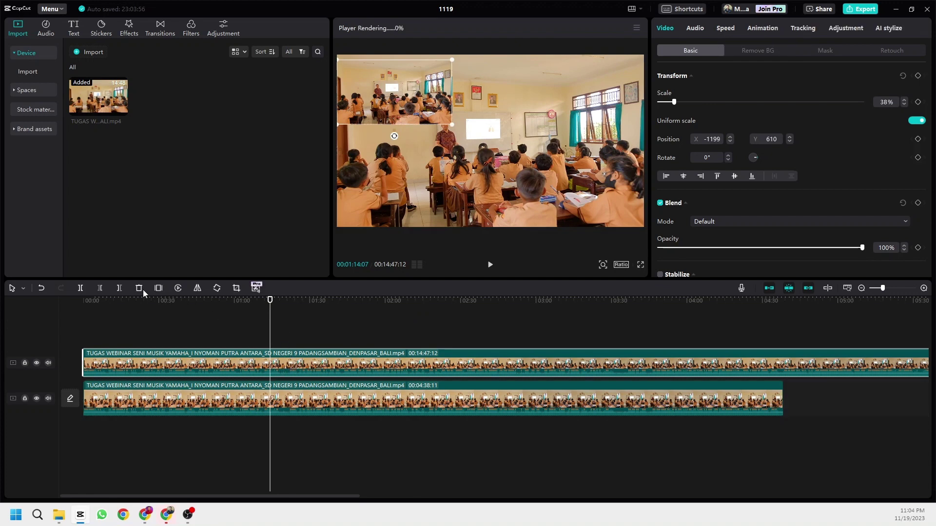
left_click(80, 288)
left_click(317, 329)
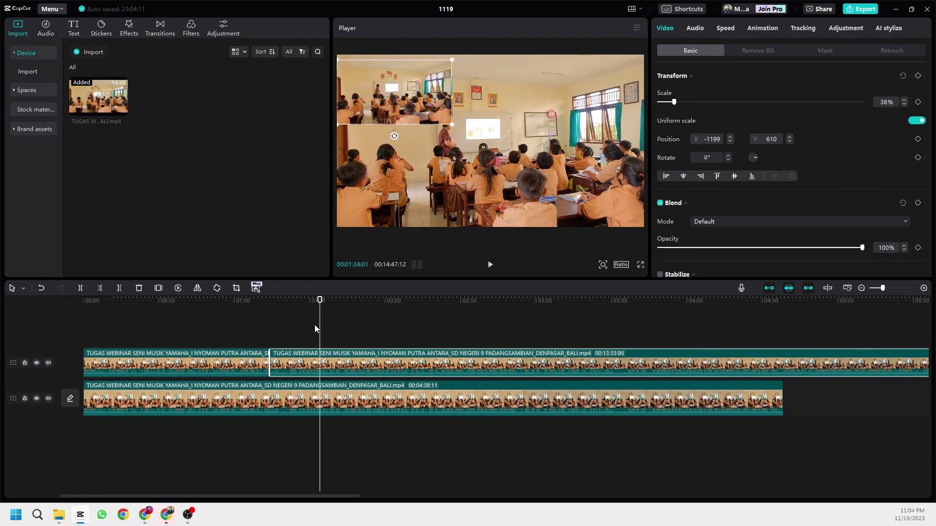
left_click(81, 288)
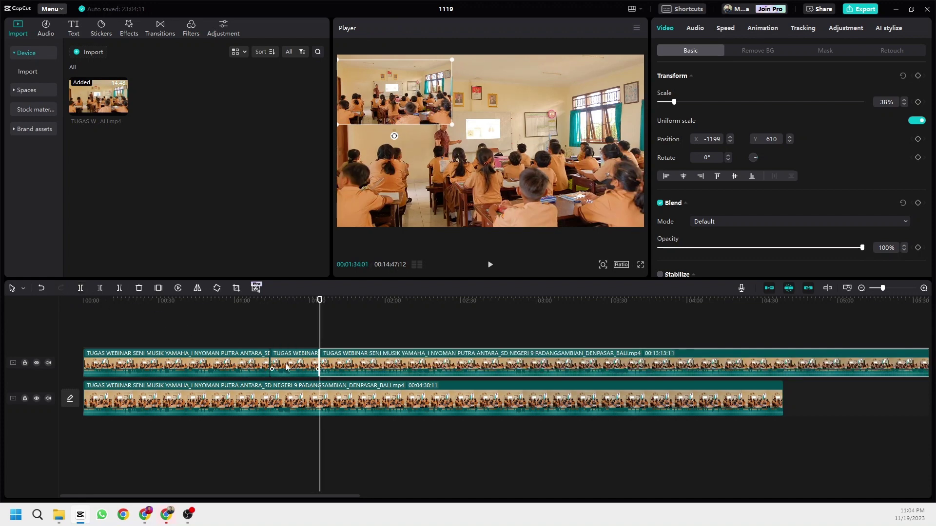
left_click(296, 369)
key("Delete")
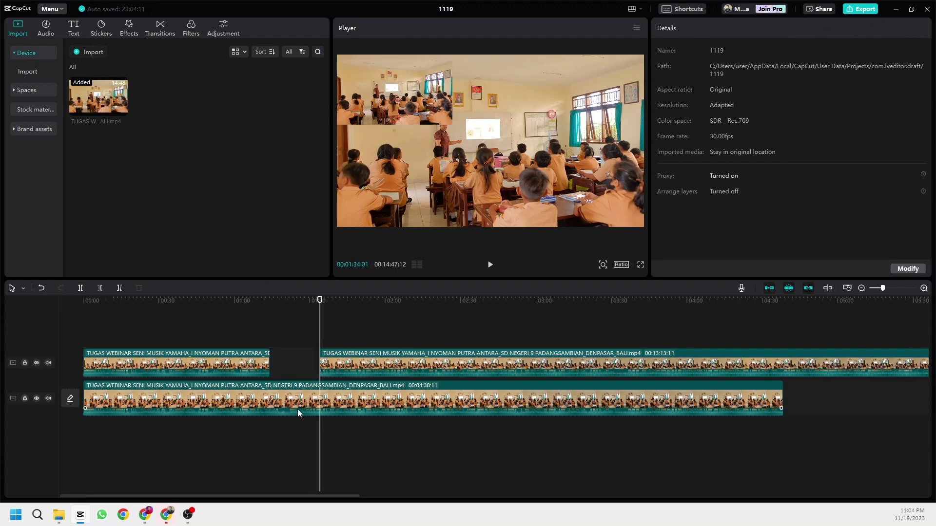
Step: Delete both remaining overlay segments, leaving only the main clip on the timeline
left_click(327, 364)
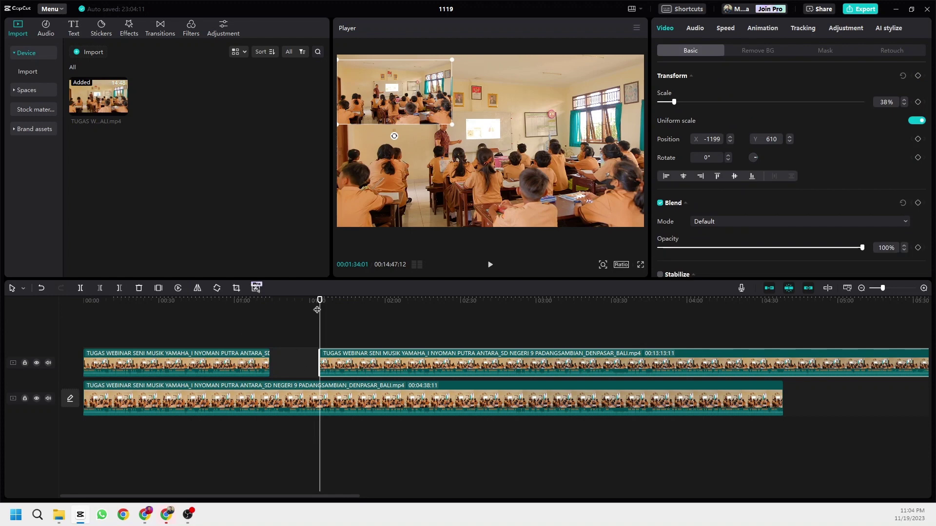
left_click_drag(317, 310, 217, 307)
left_click(253, 366)
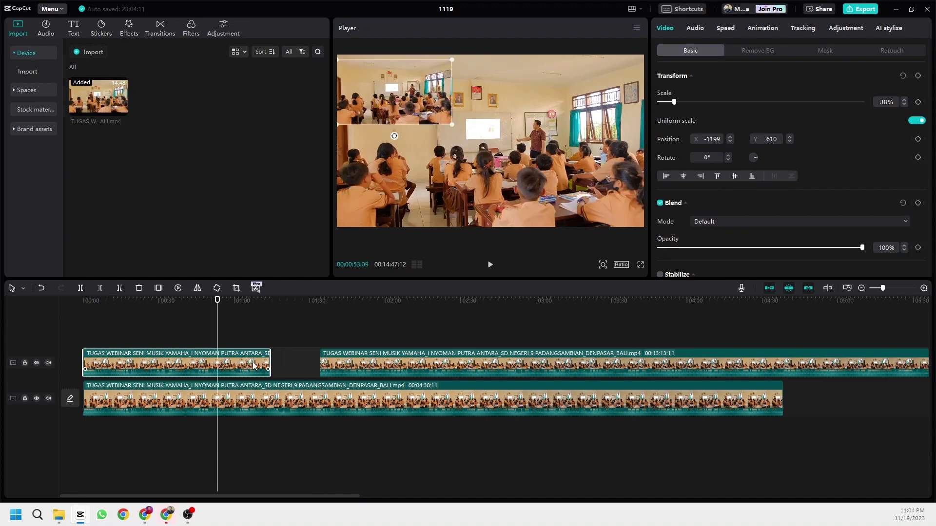
key("Delete")
left_click(351, 369)
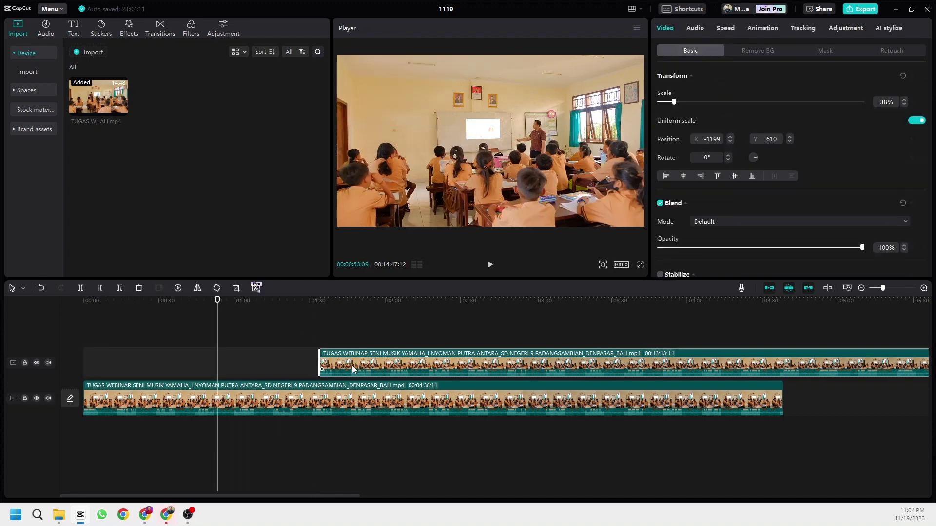
key("Delete")
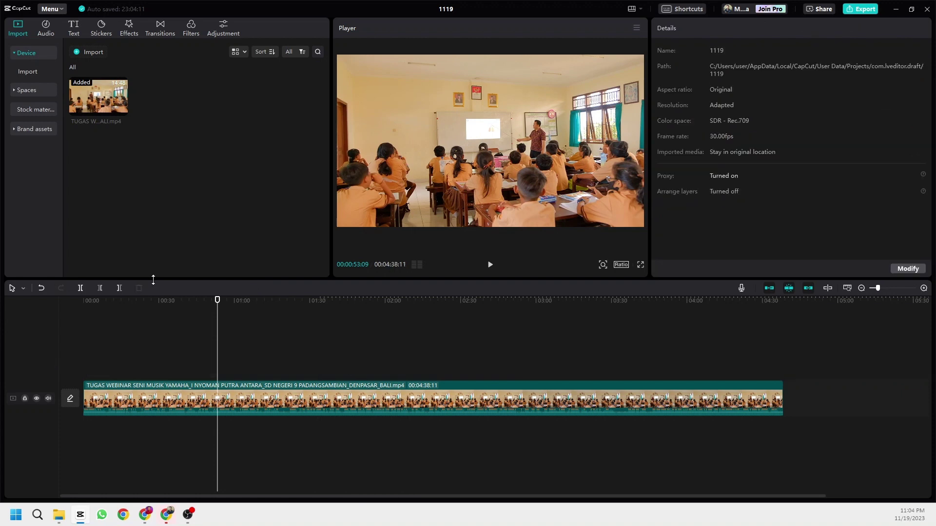
Step: Add the brand_text_1 preset text above the main clip at 00:00:22:03
left_click_drag(218, 302, 130, 321)
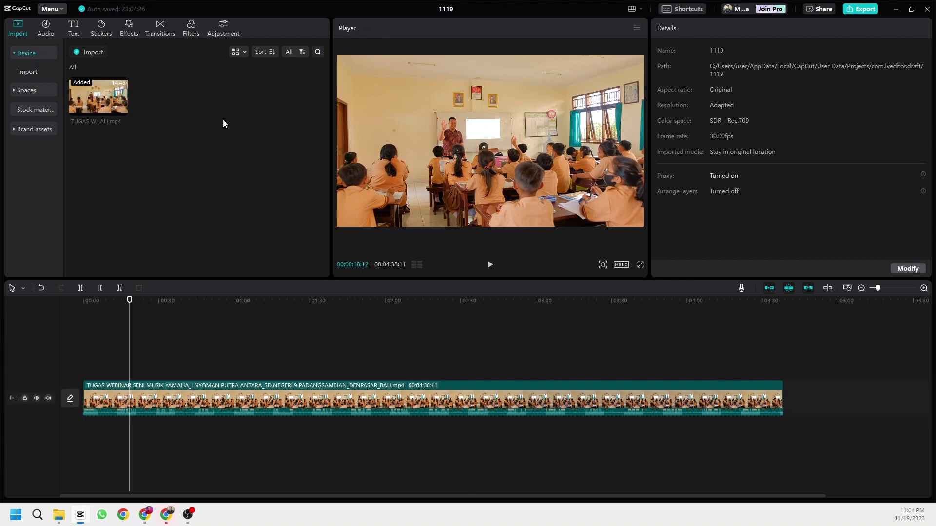
left_click_drag(130, 300, 138, 299)
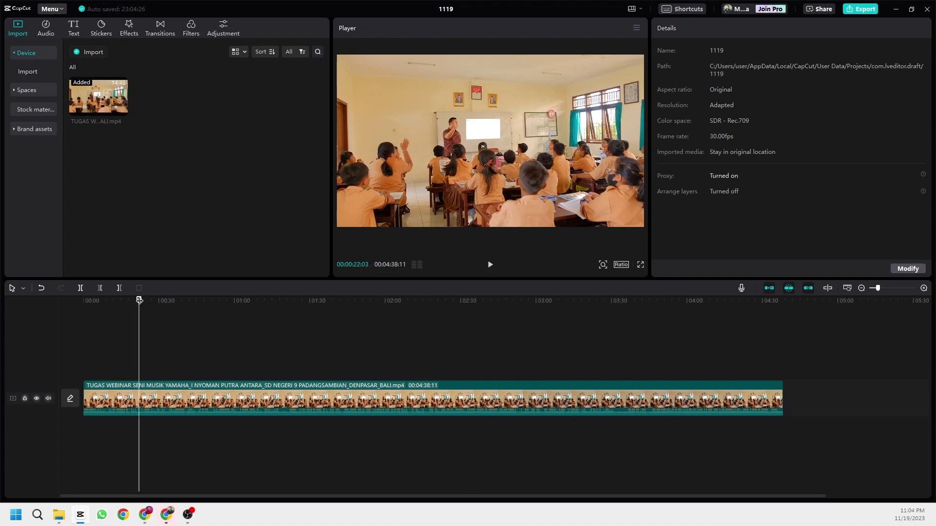
left_click(74, 28)
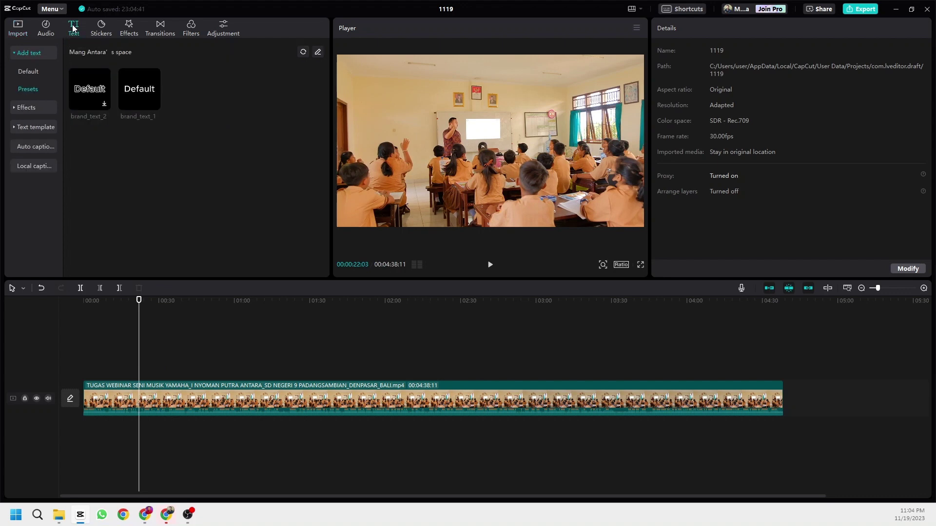
left_click(33, 128)
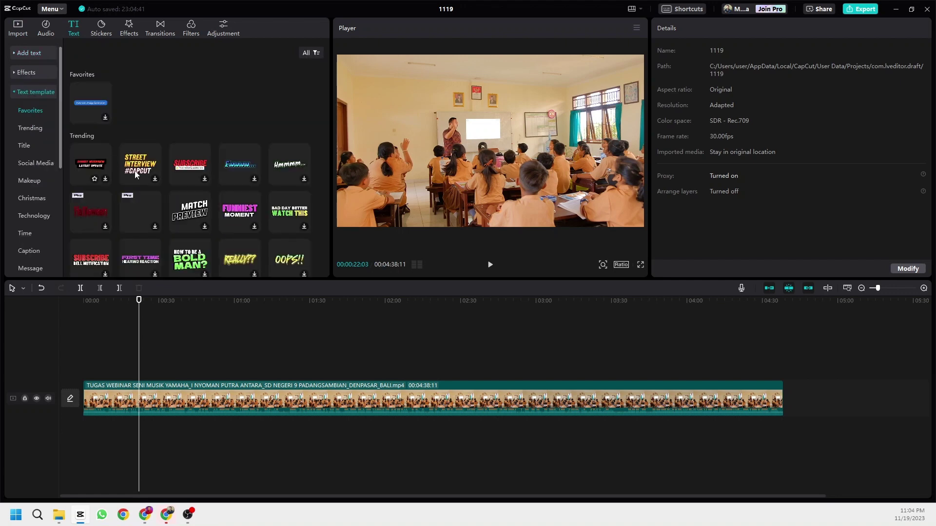
scroll(187, 249, "down", 4)
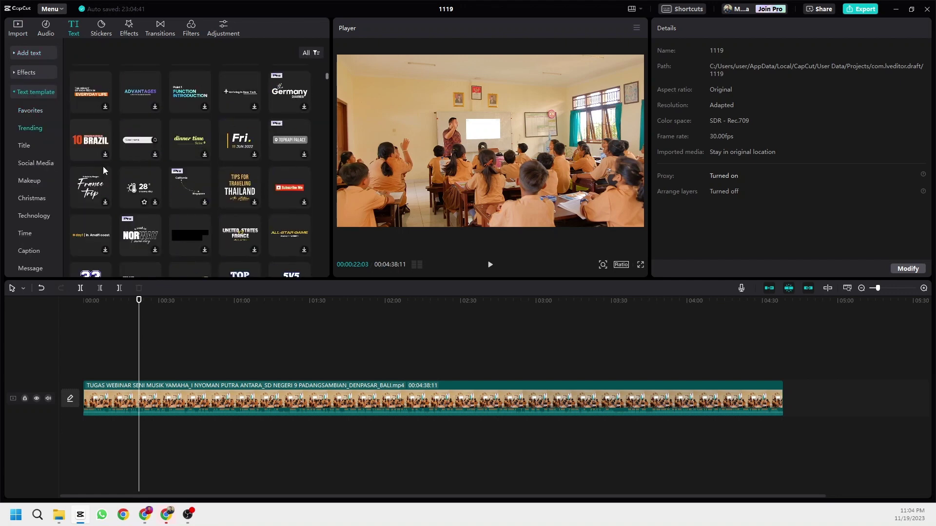
left_click(19, 72)
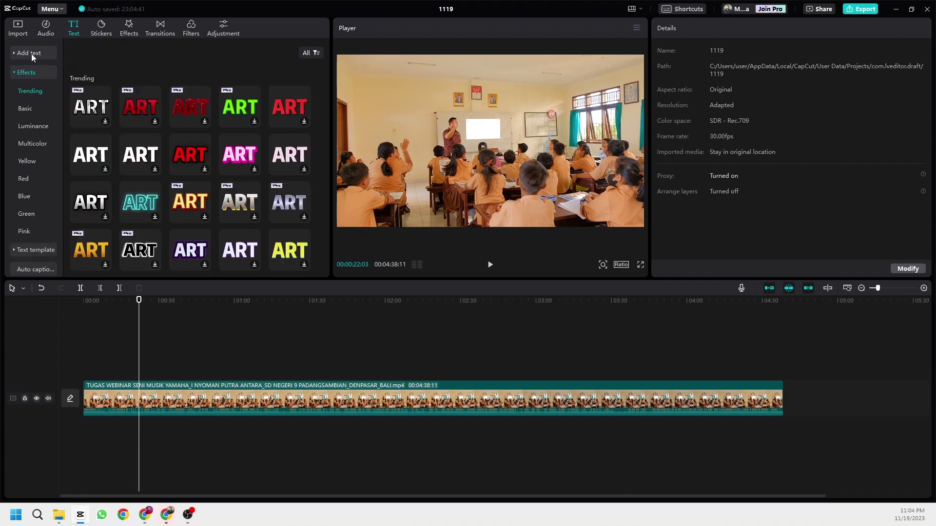
left_click(31, 53)
left_click(27, 89)
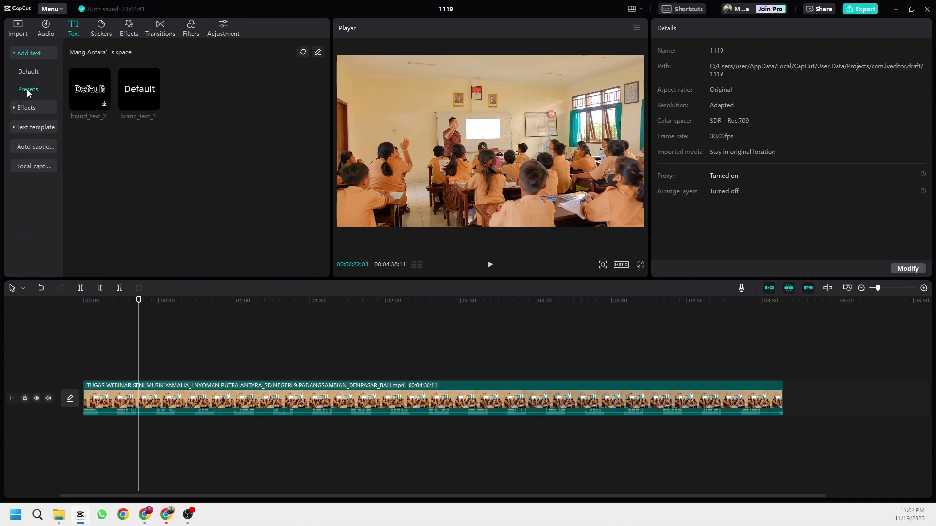
mouse_move(133, 95)
left_click(154, 104)
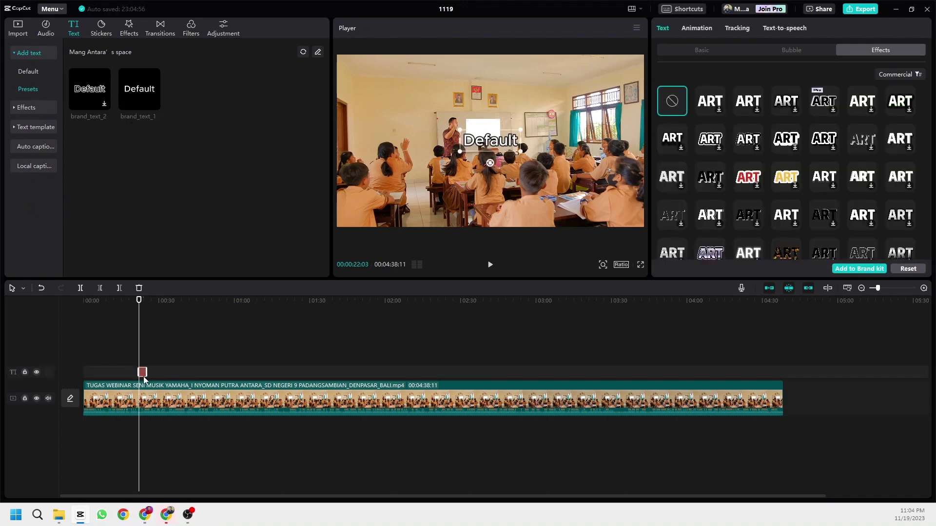
Step: Move the text clip to start at about 23.5 seconds and place the playhead at 00:00:23:07
left_click(924, 288)
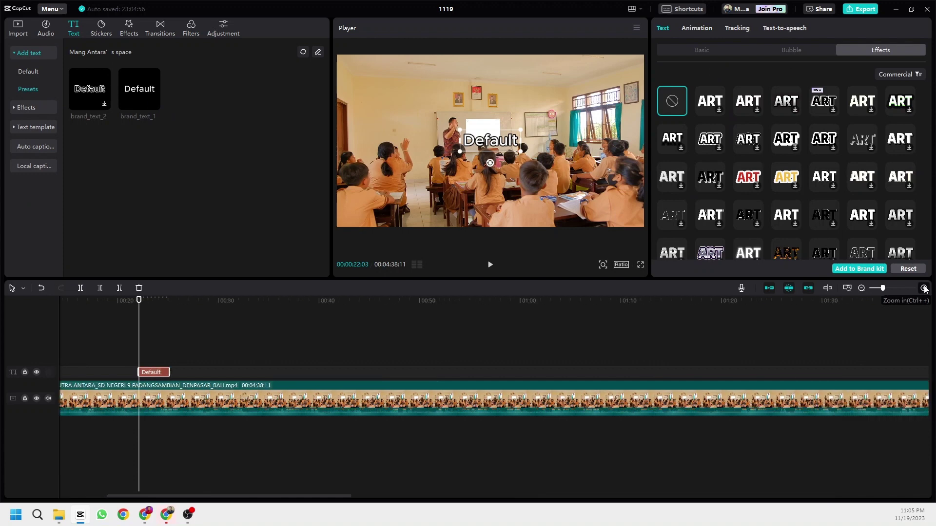
scroll(299, 370, "up", 4)
left_click_drag(170, 373, 280, 371)
mouse_move(241, 301)
left_mouse_down()
mouse_move(265, 301)
mouse_move(230, 300)
left_mouse_up()
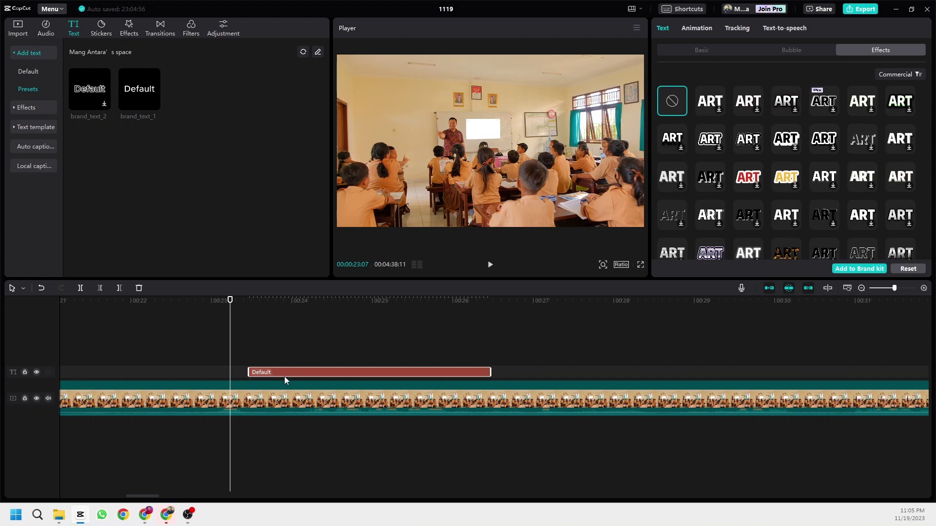
Step: Move the "Default" text to the lower-left corner of the video frame
left_click_drag(230, 301, 274, 313)
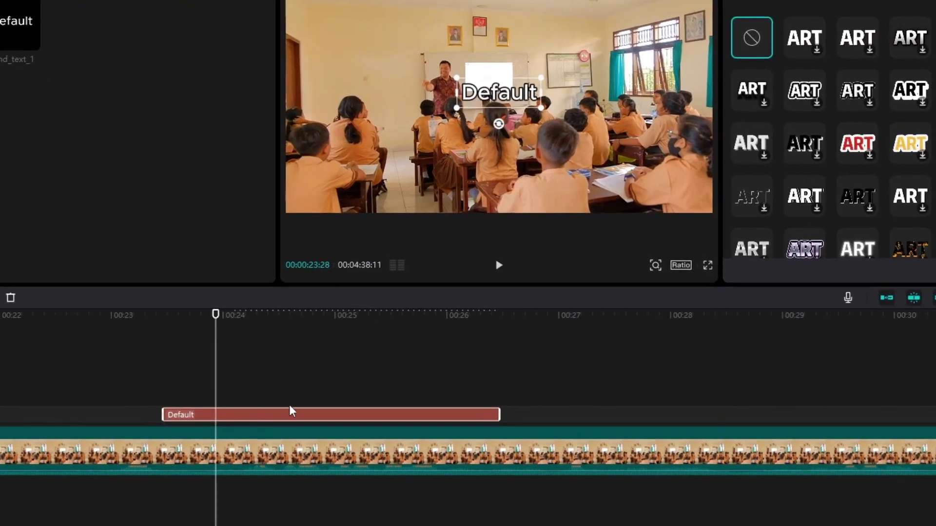
left_click(344, 374)
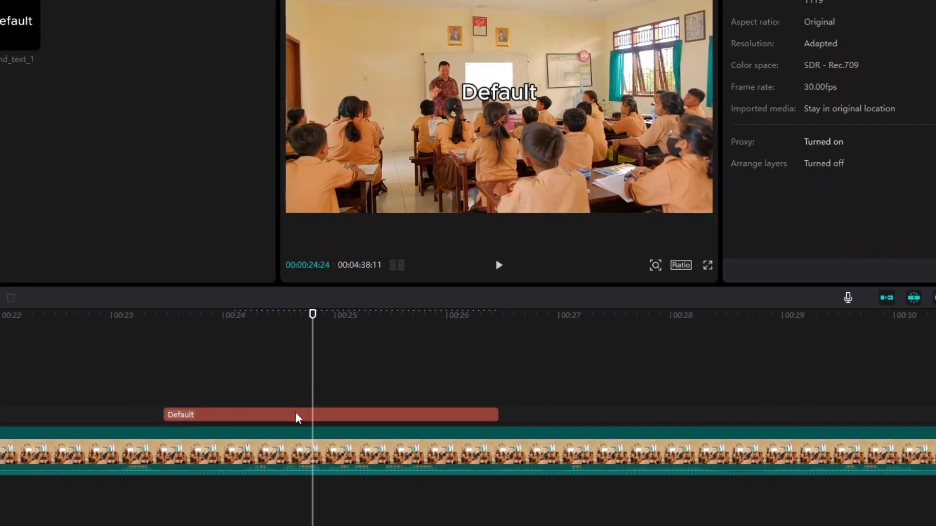
left_click(329, 413)
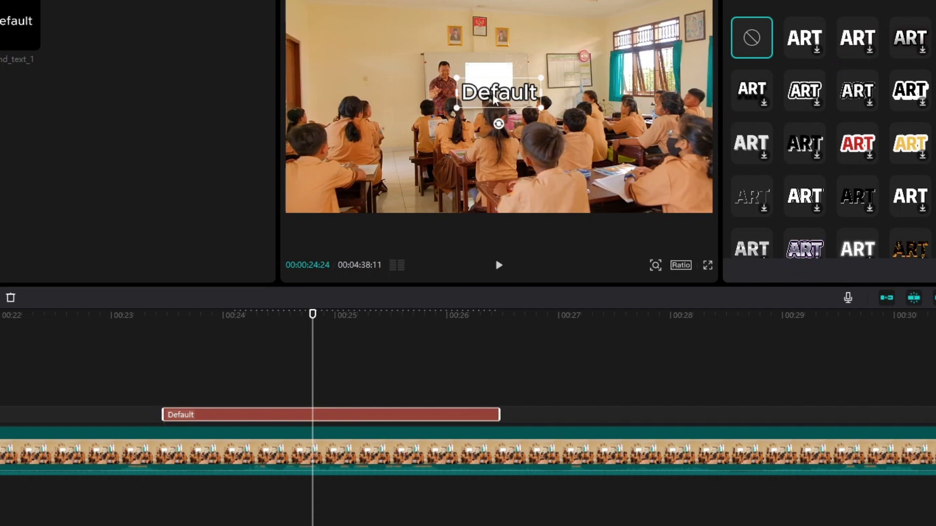
left_click_drag(500, 98, 346, 193)
Step: Preview the repositioned text by playing and scrubbing the timeline from just before the text clip
left_click_drag(313, 315, 123, 322)
left_click(498, 265)
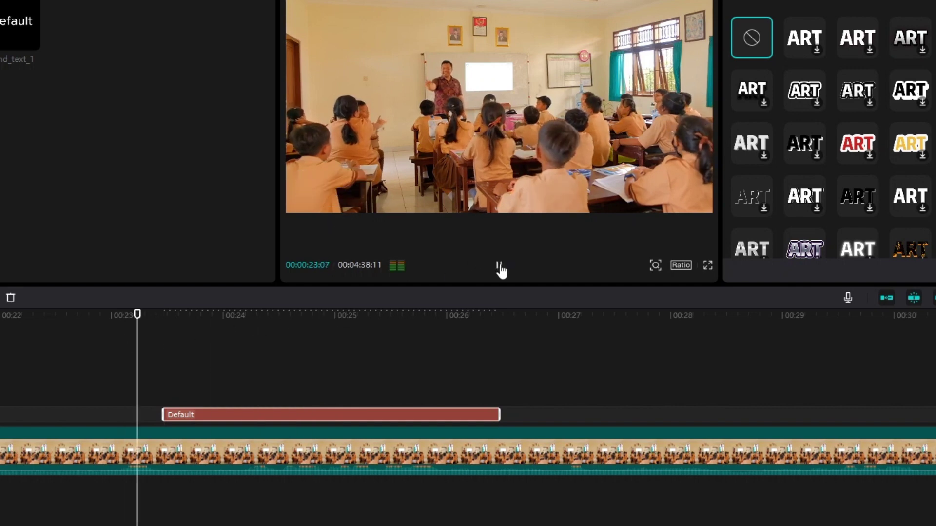
left_click(497, 268)
left_click_drag(238, 314, 149, 362)
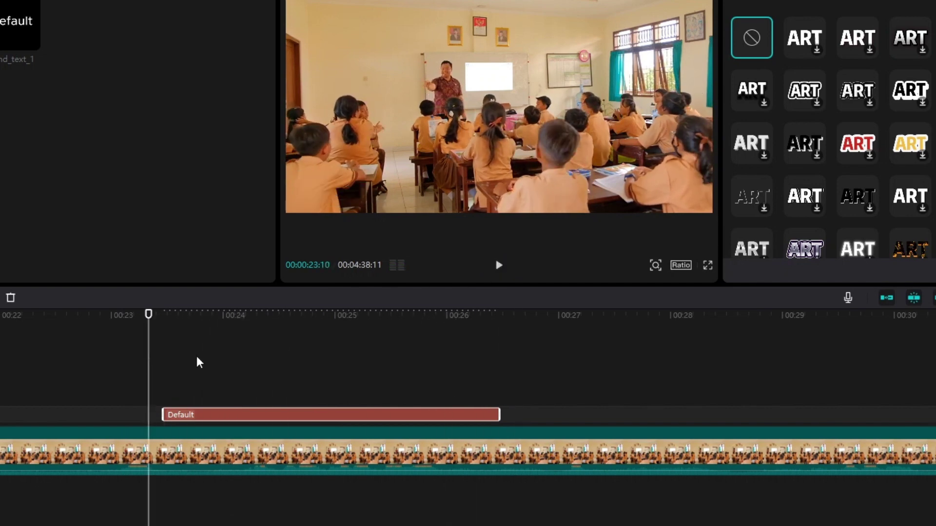
left_click(260, 322)
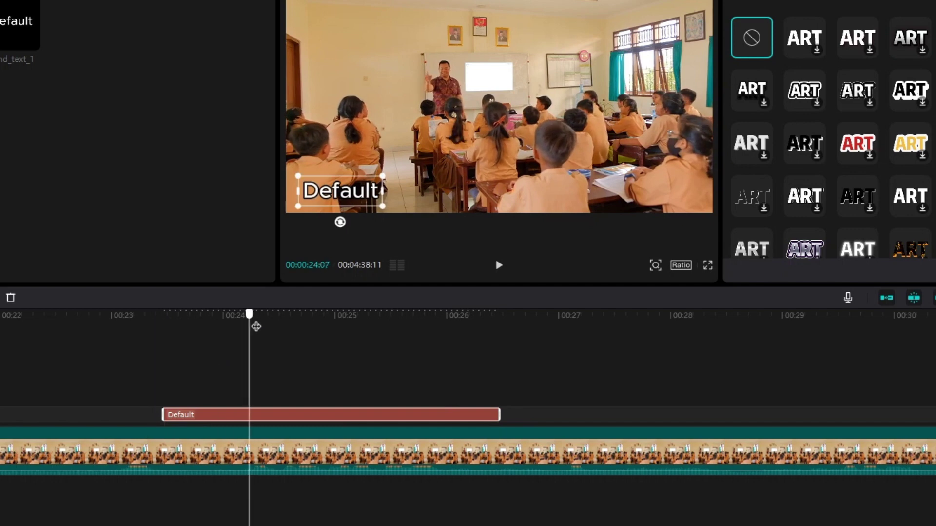
left_click(329, 369)
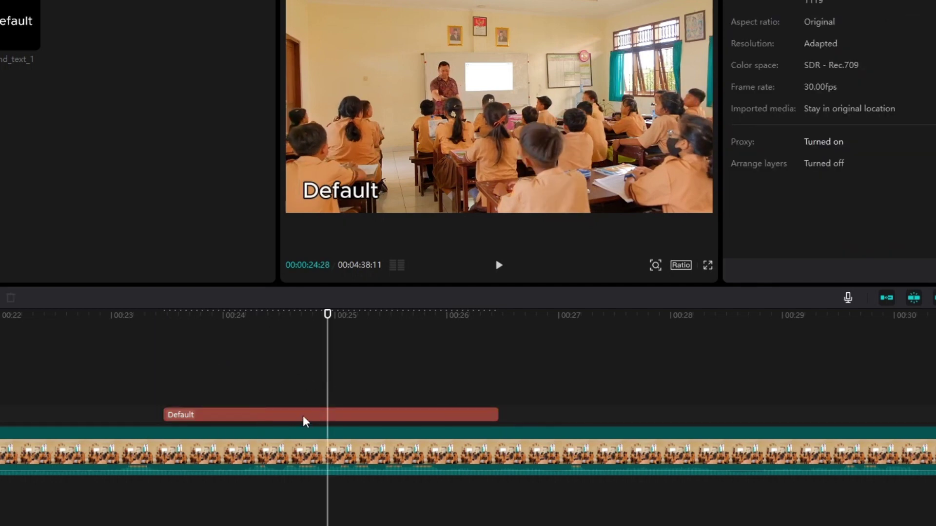
Step: Apply the Slide Up entrance animation to the text clip and play it back from its start
left_click(303, 417)
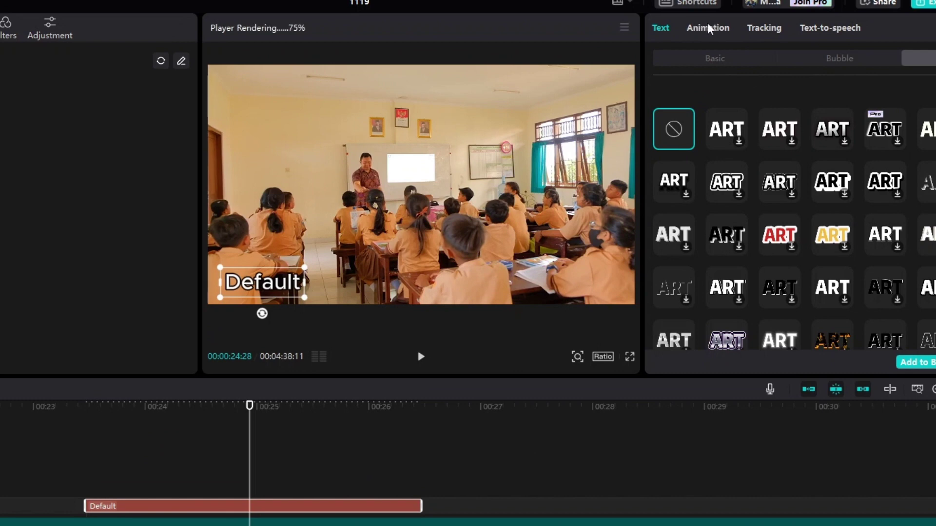
left_click(710, 30)
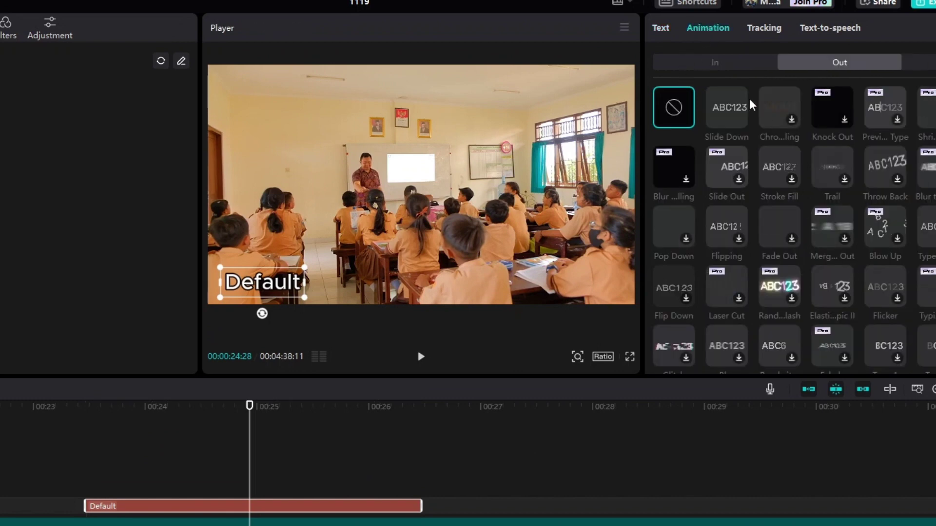
left_click(716, 62)
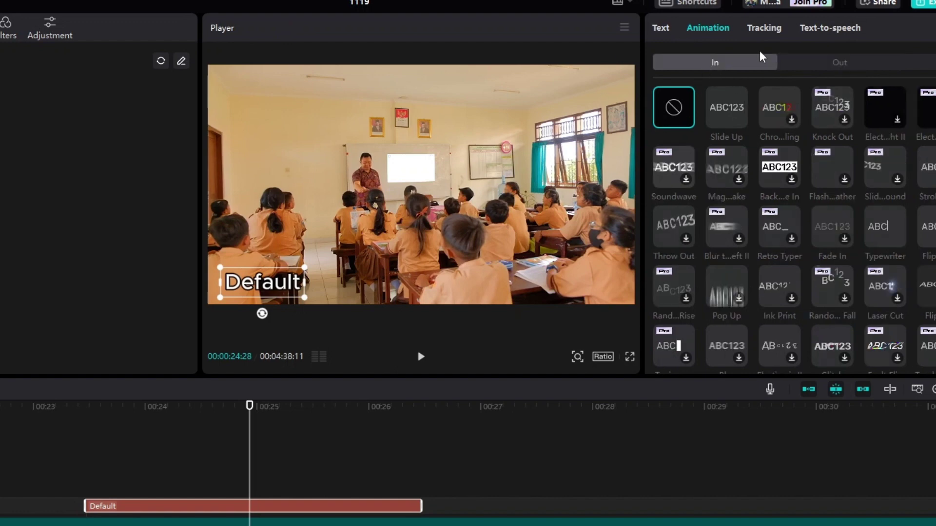
left_click_drag(246, 409, 224, 434)
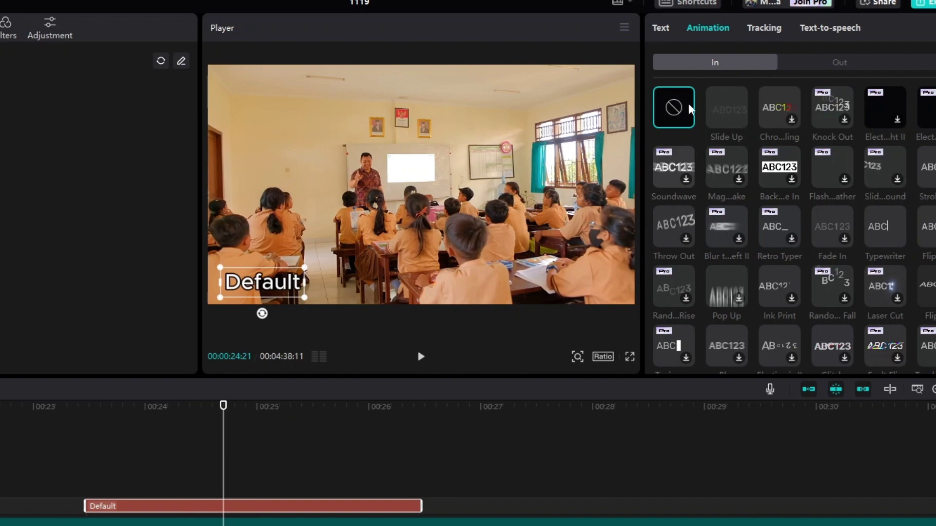
left_click(729, 113)
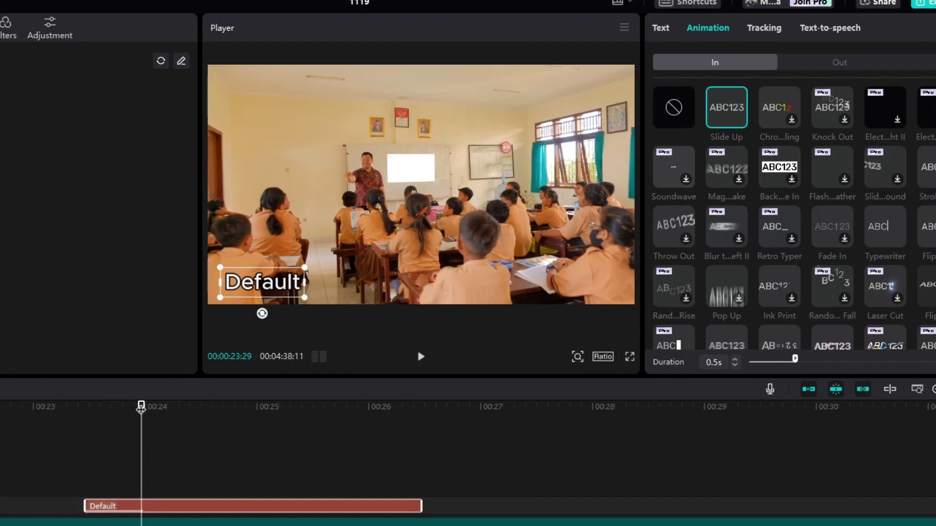
left_click_drag(141, 407, 33, 407)
left_click(431, 361)
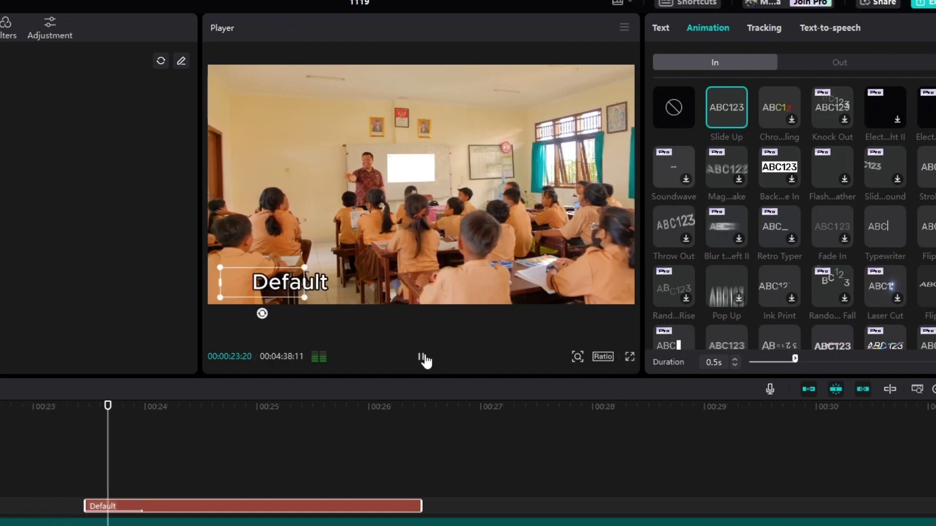
left_click(419, 358)
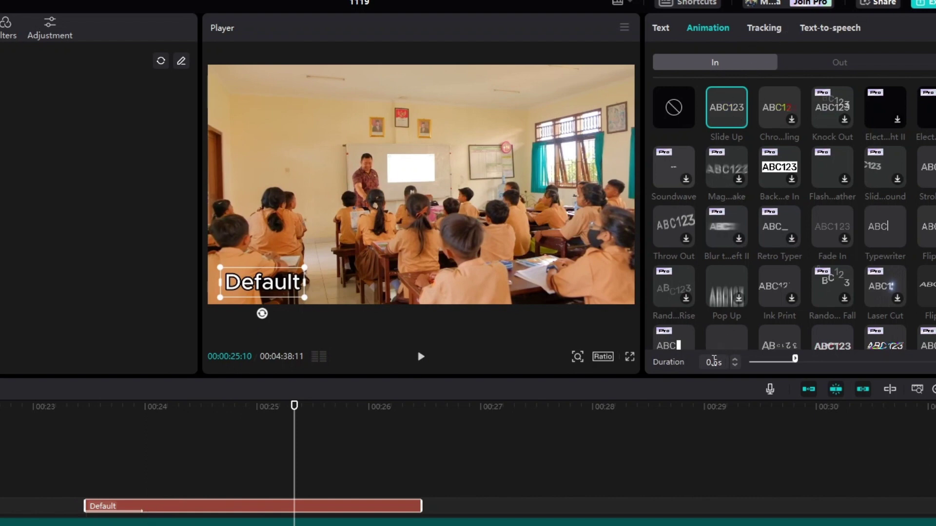
Step: Set the Slide Up entrance animation's duration to 1.0 s
left_click(734, 359)
left_click(735, 359)
left_click(735, 360)
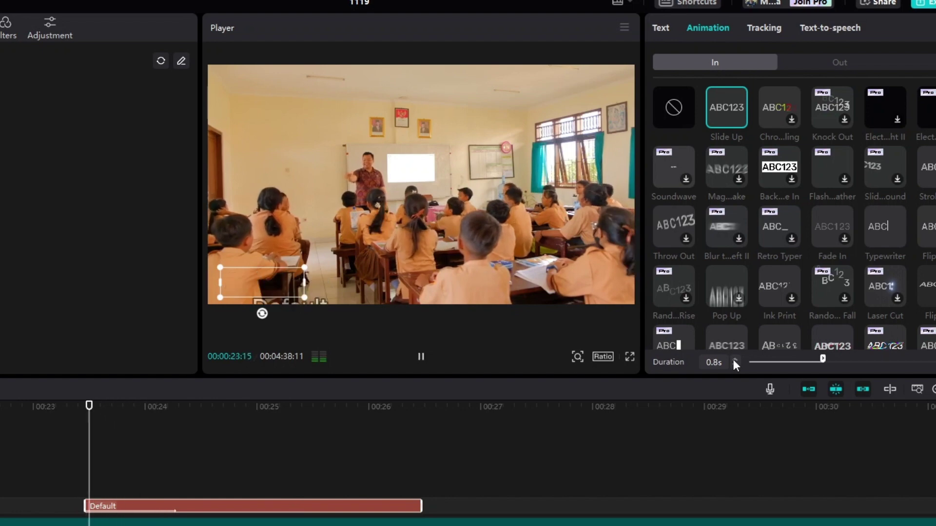
left_click(735, 359)
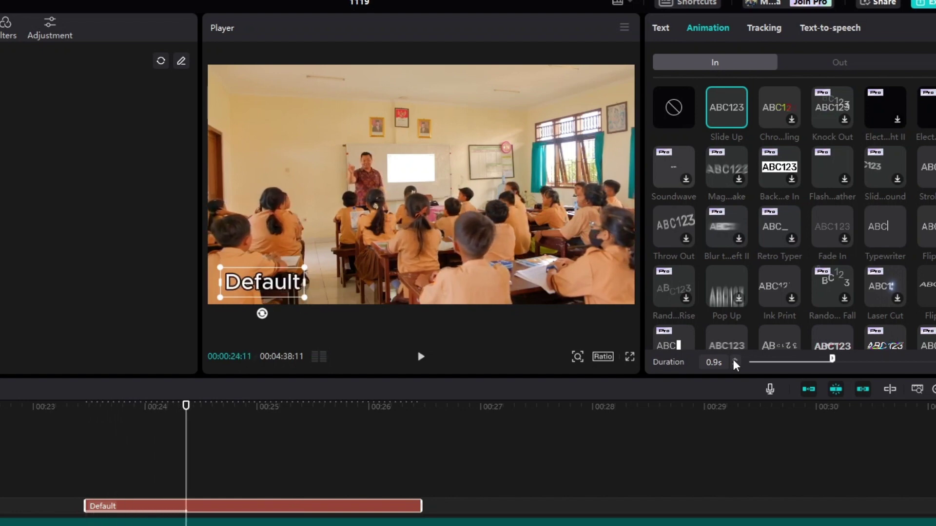
left_click(734, 359)
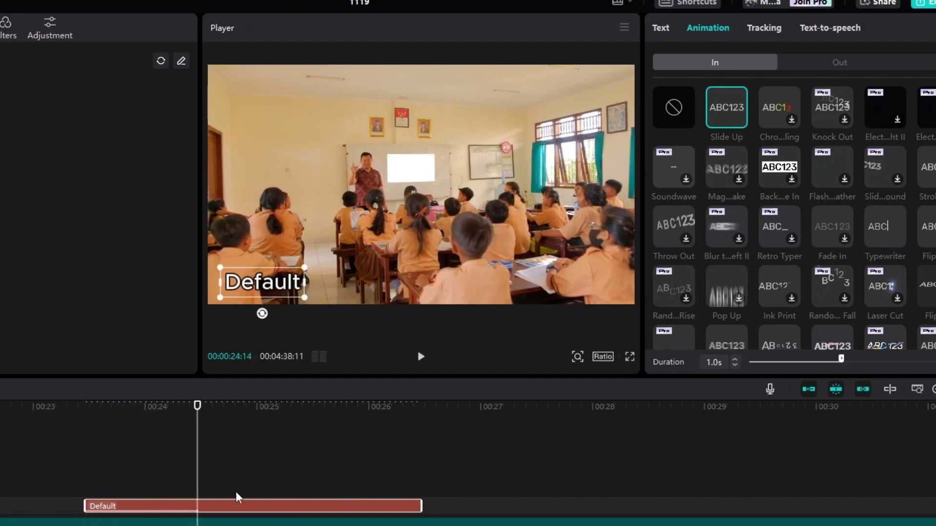
Step: Apply the Slide Down exit animation to the text clip
left_click_drag(199, 418, 323, 470)
left_click(829, 68)
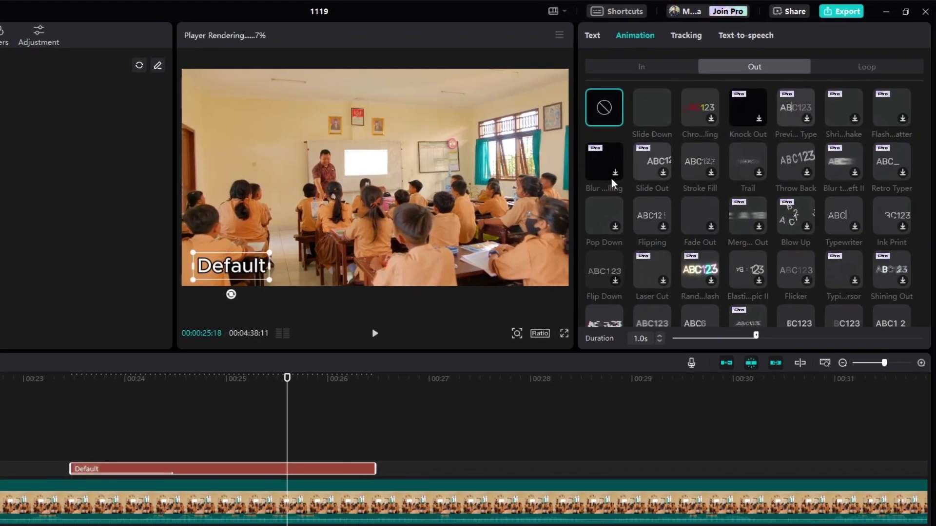
left_click(657, 107)
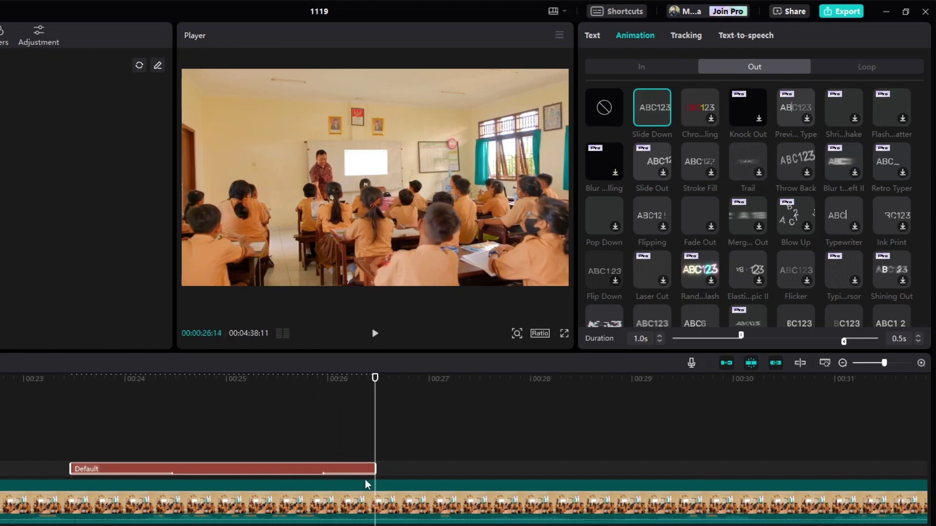
Step: Set the text's entrance animation duration to 1.1 s
left_click(659, 335)
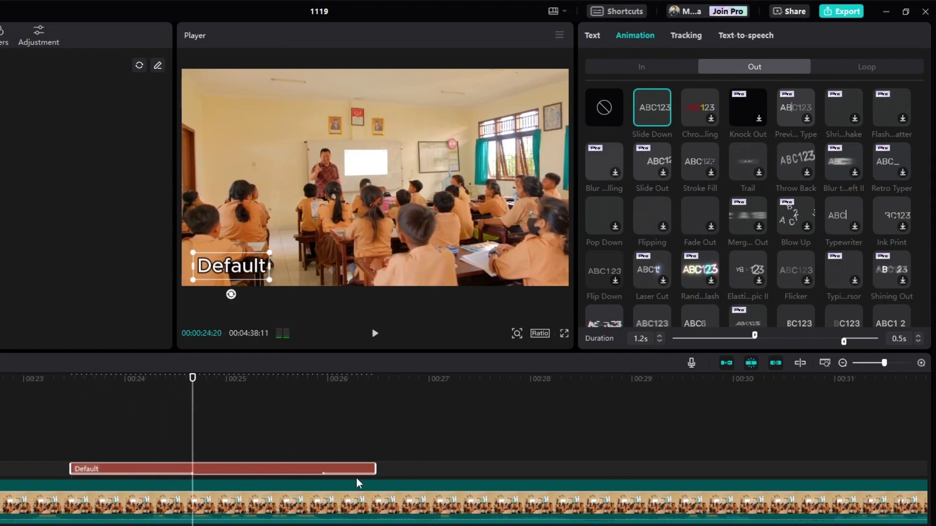
left_click(660, 335)
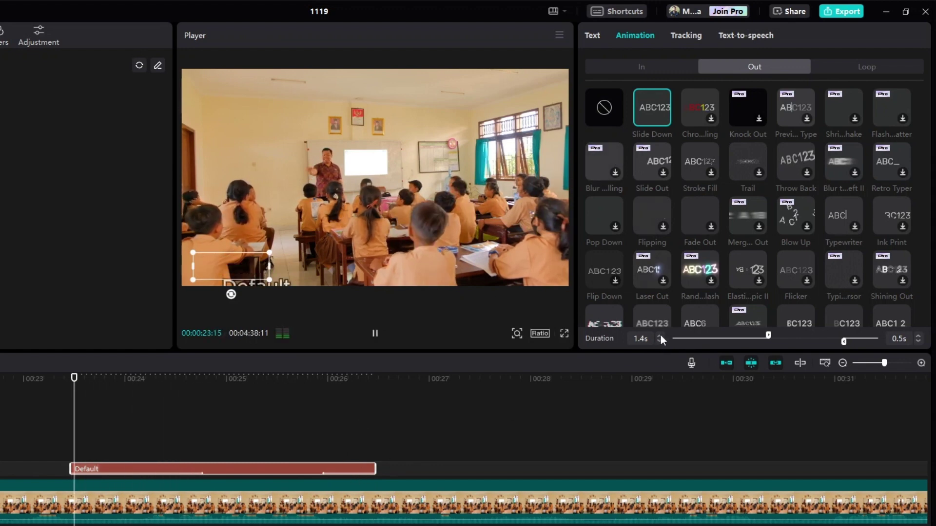
left_click(660, 343)
left_click(659, 343)
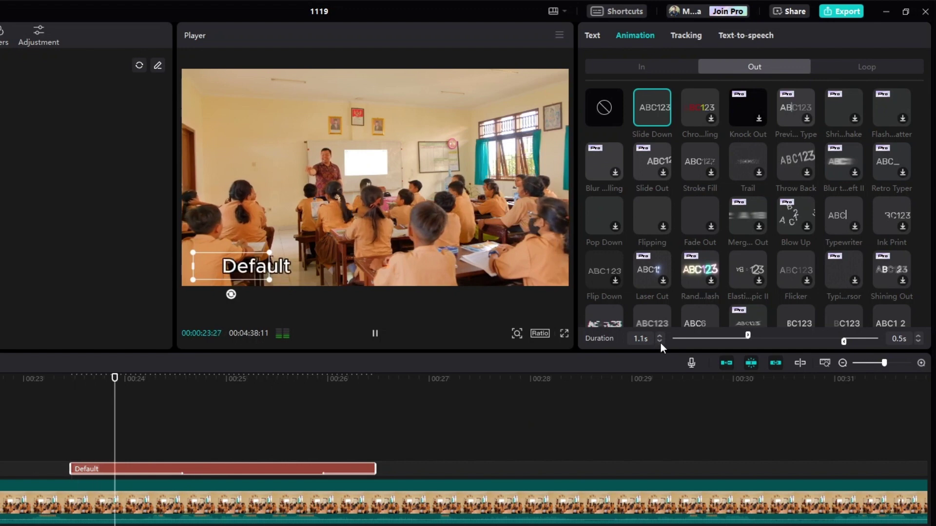
left_click(660, 343)
Step: Set the text's exit animation duration to 0.9 s and return the playhead to 00:00:23:08
left_click(918, 336)
left_click(918, 336)
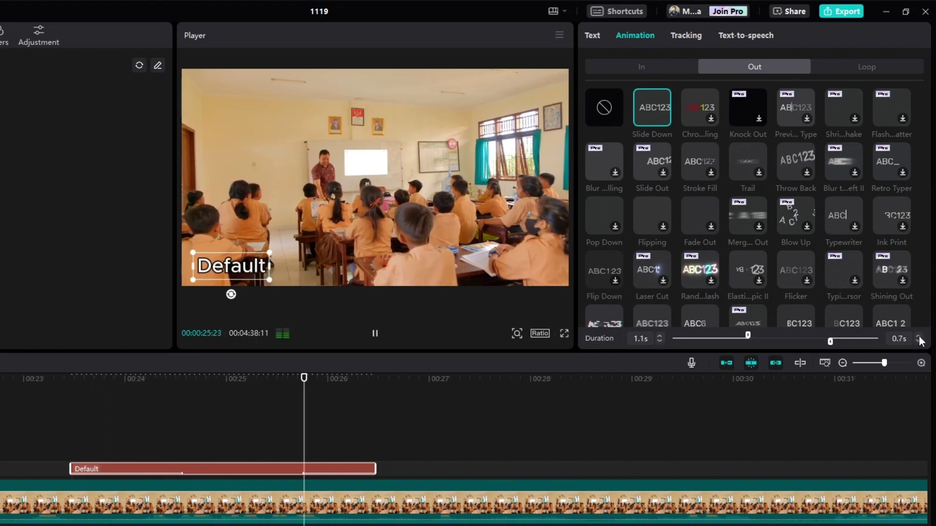
left_click(919, 336)
left_click(919, 336)
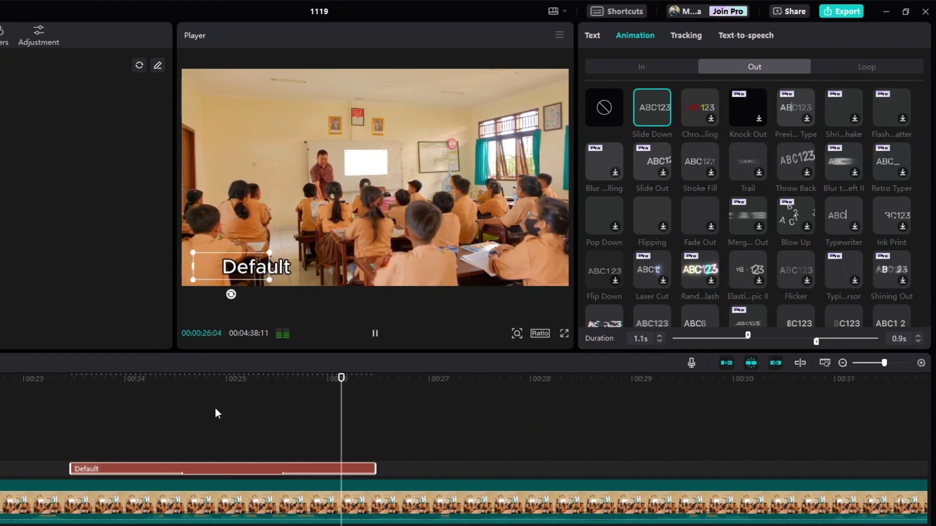
left_click(52, 378)
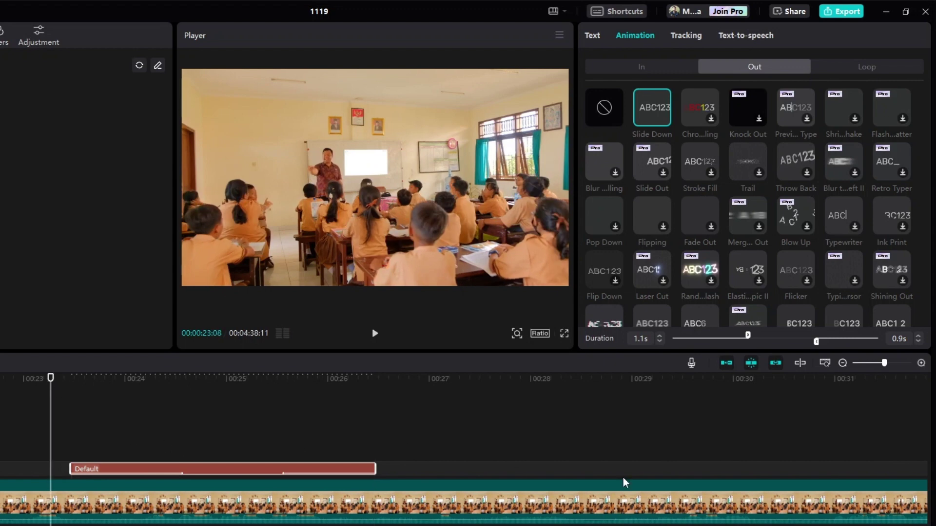
Step: Replace the "Default" text with "Doa" and scrub through its clip to check it, ending at 00:00:25:00
left_click(842, 363)
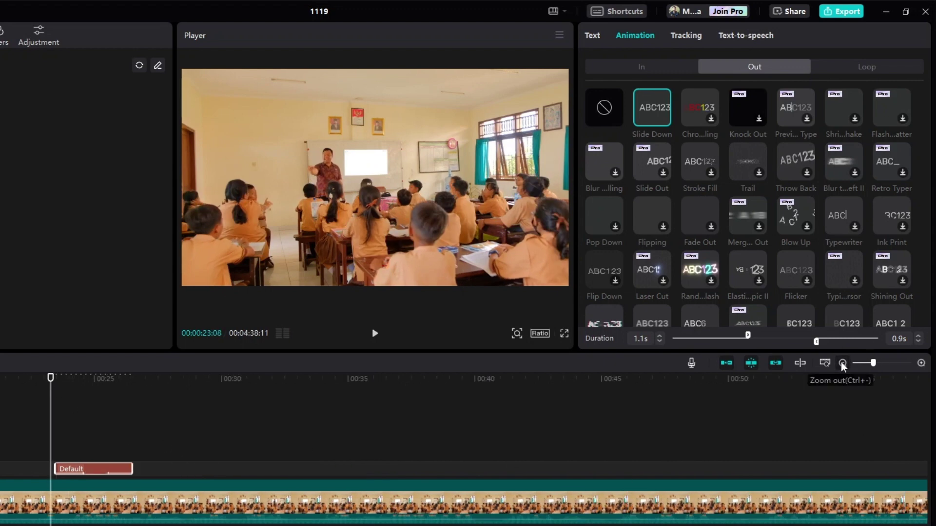
left_click(73, 398)
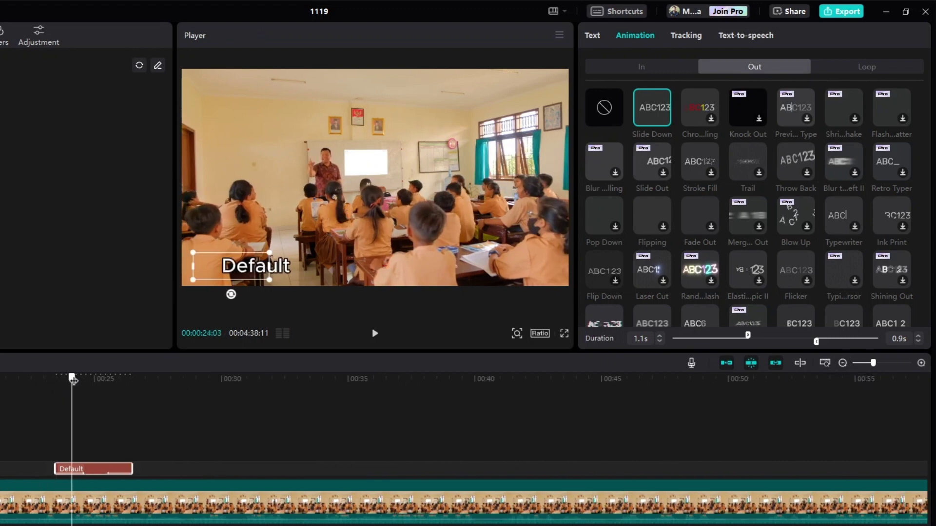
double_click(247, 269)
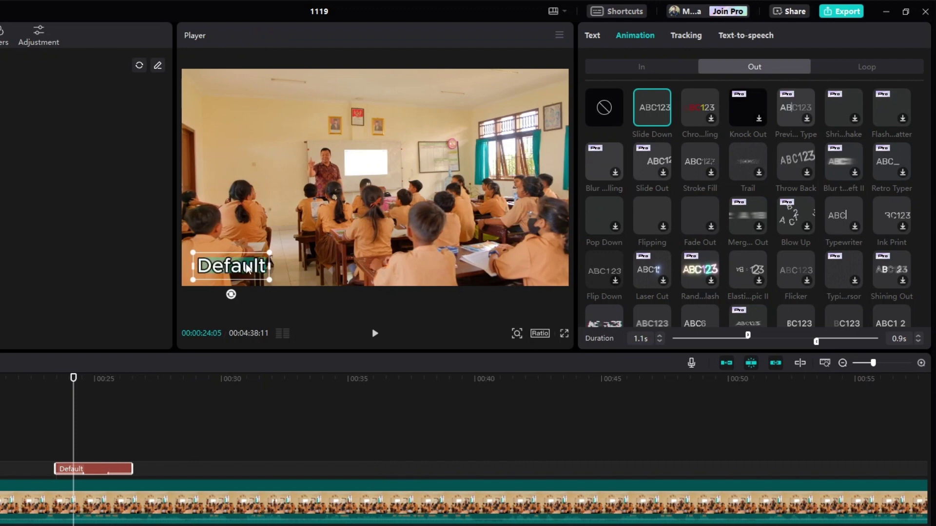
type("Doa")
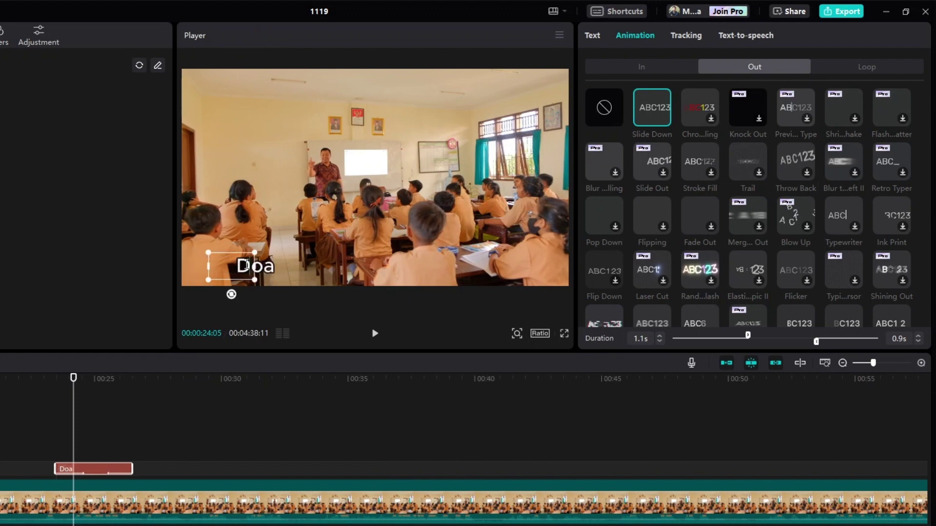
left_click_drag(78, 386, 121, 379)
left_click(203, 448)
left_click(107, 378)
left_click(95, 387)
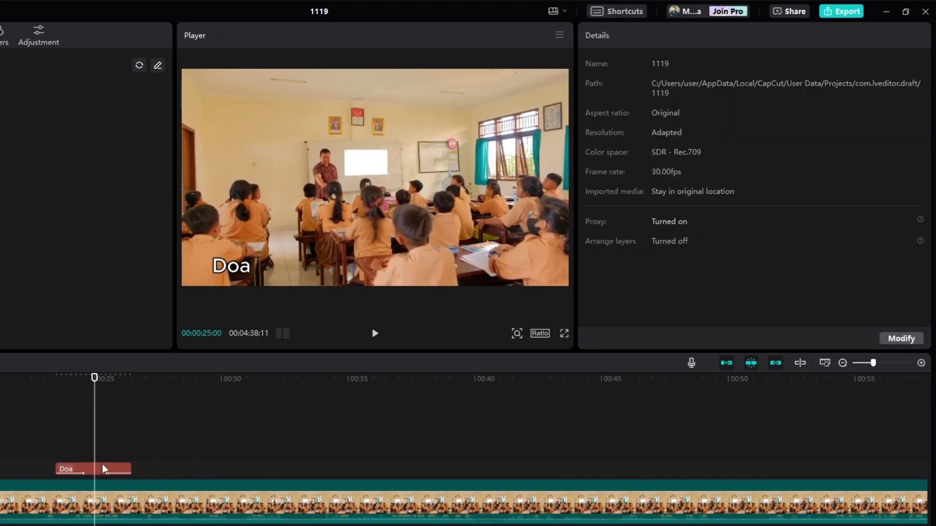
Step: Duplicate the "Doa" text clip, place the copy just before the 30-second mark, and set the playhead at 00:00:31:06
left_click(104, 469)
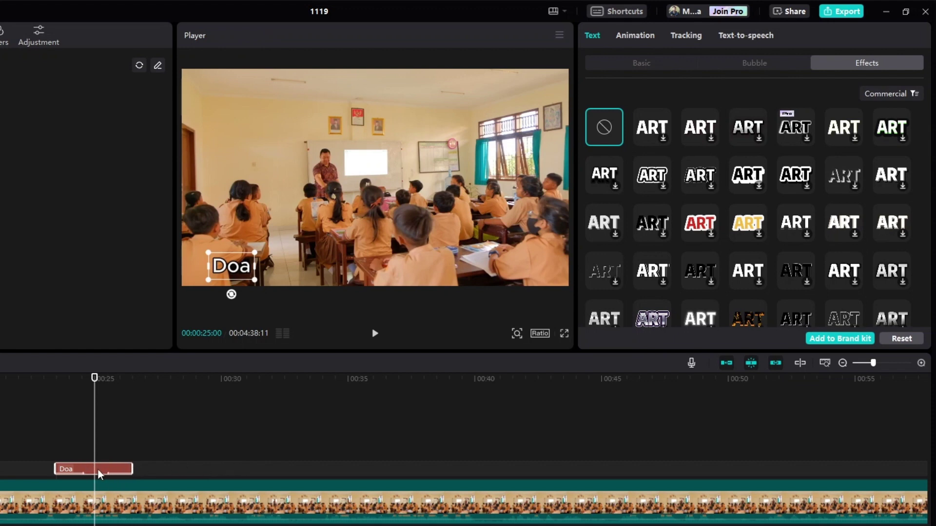
right_click(97, 469)
left_click(290, 457)
left_click_drag(98, 473, 258, 477)
left_click_drag(225, 383, 256, 479)
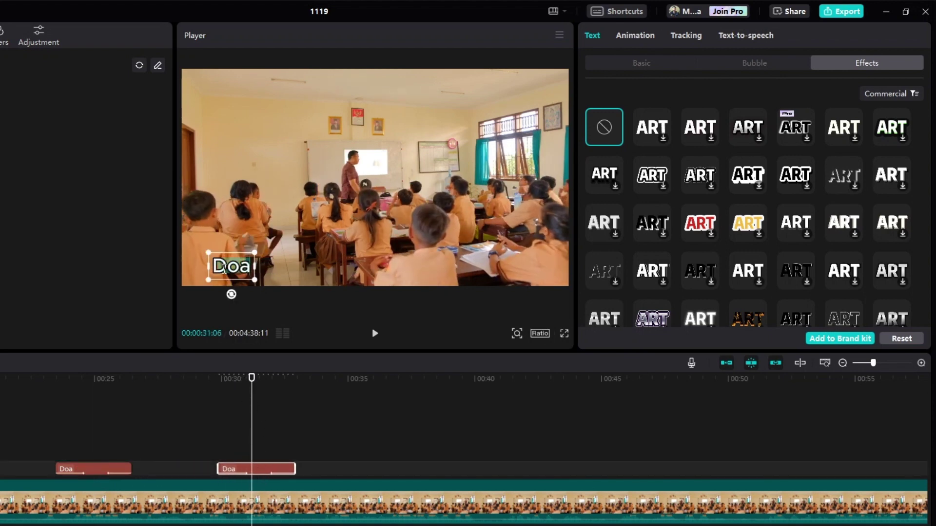
Step: Change the duplicated clip's text to "Apersepsi"
type("Aper")
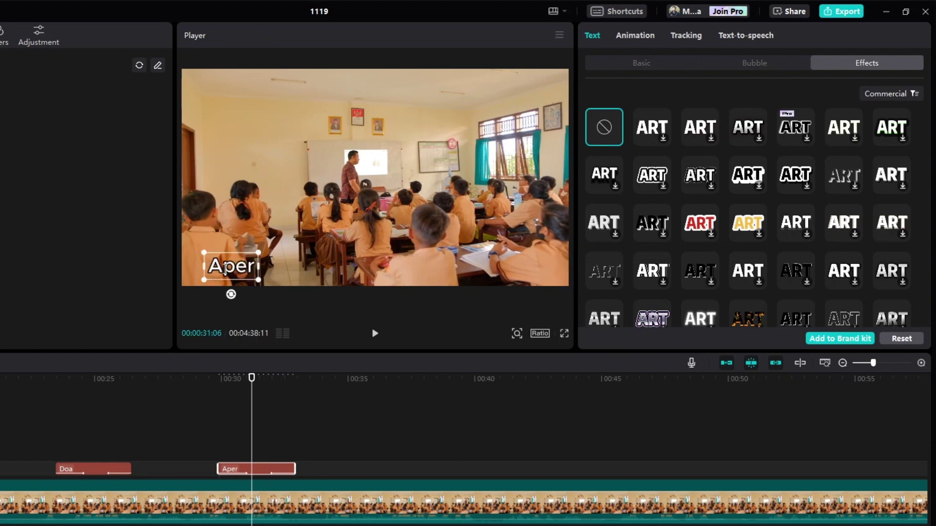
type("sepsi")
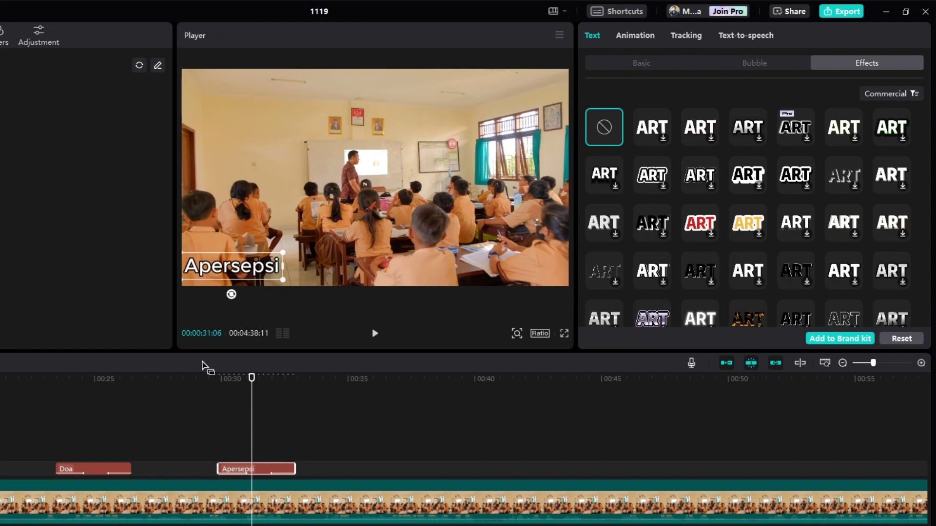
left_click(298, 467)
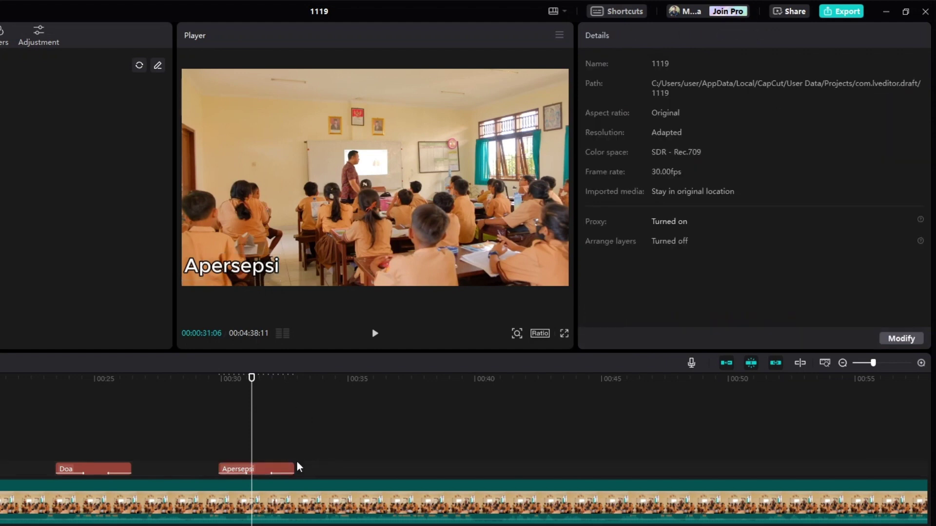
Step: Move the "Apersepsi" text slightly inward from the frame edge in the preview and scrub to 00:00:34:05 to check it
left_click(269, 469)
mouse_move(230, 270)
left_mouse_down()
mouse_move(252, 279)
mouse_move(246, 272)
left_mouse_up()
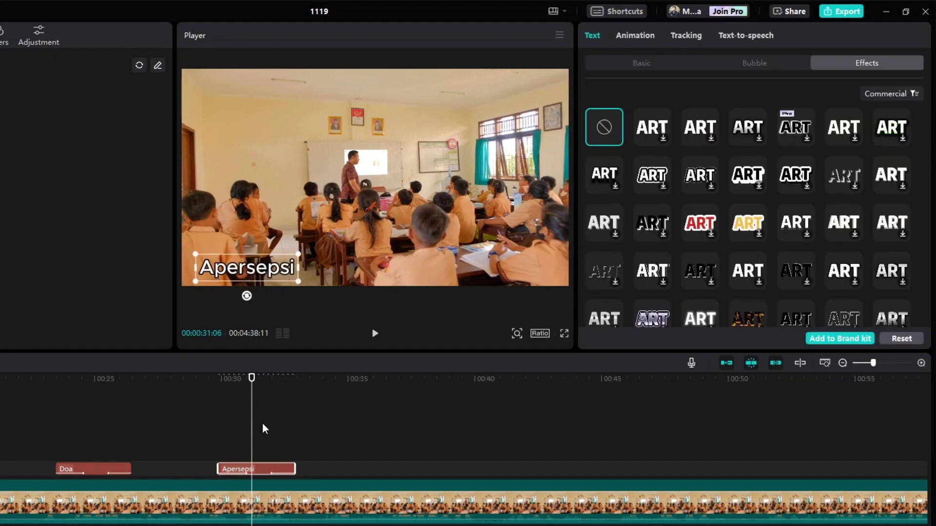
left_click_drag(249, 373, 327, 387)
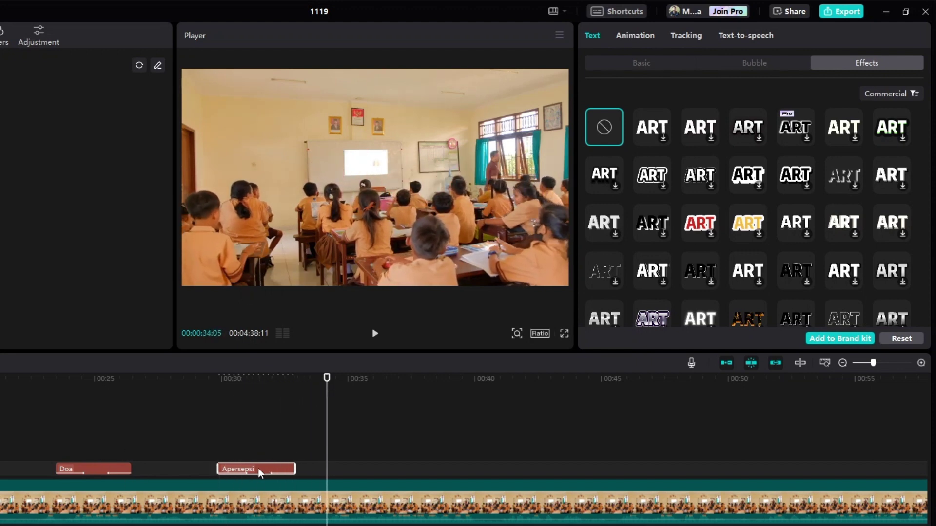
Step: Duplicate the "Apersepsi" clip around the 40-second mark, change the copy's text to "Kegiatan Inti", and leave the playhead at 00:00:40:00
left_click_drag(253, 469, 475, 470)
left_click(475, 379)
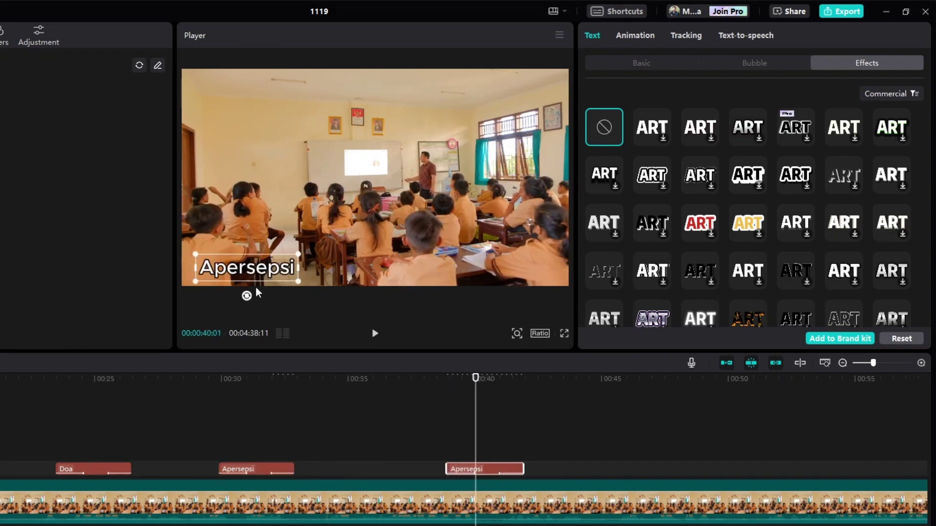
double_click(248, 273)
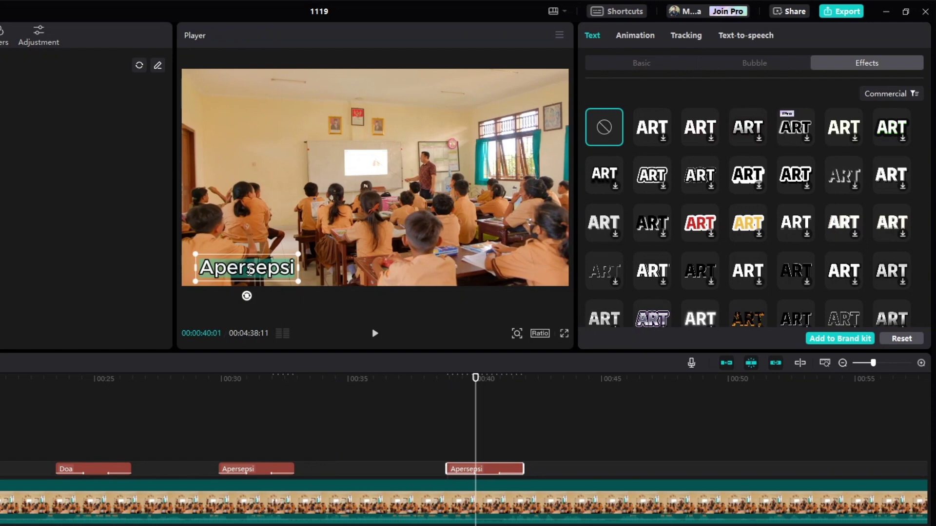
type("K")
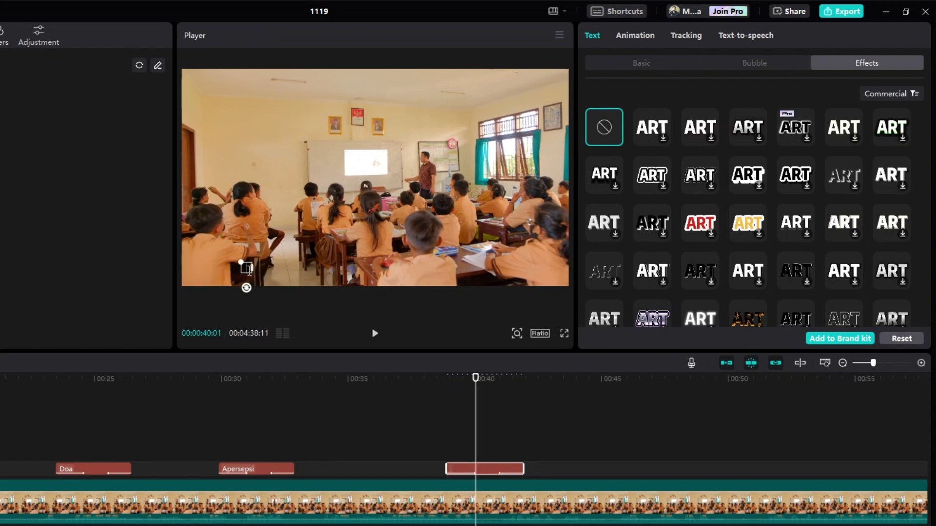
type("egiatan")
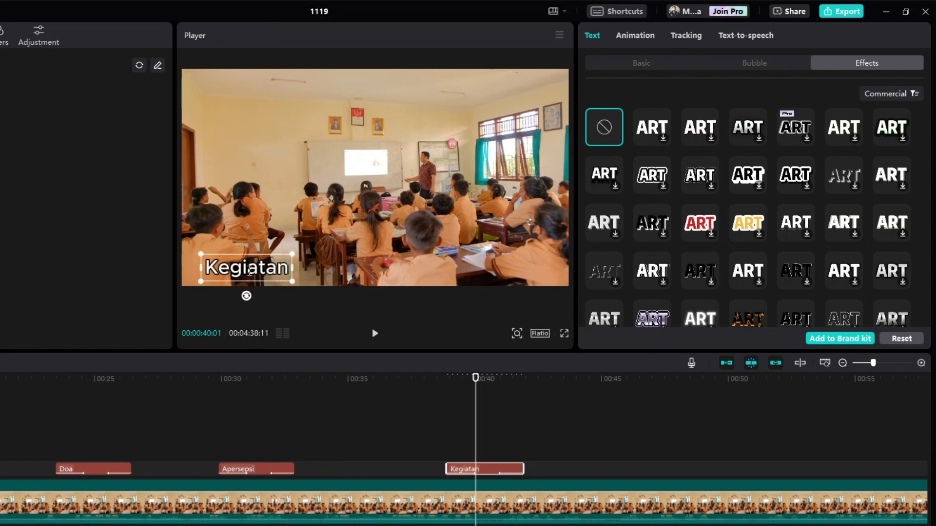
type(" Inti")
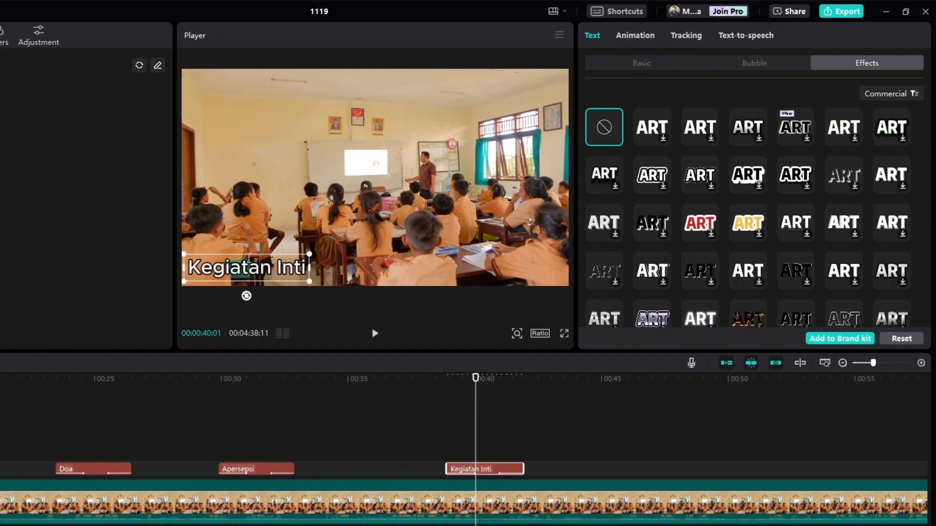
left_click(565, 426)
left_click(470, 428)
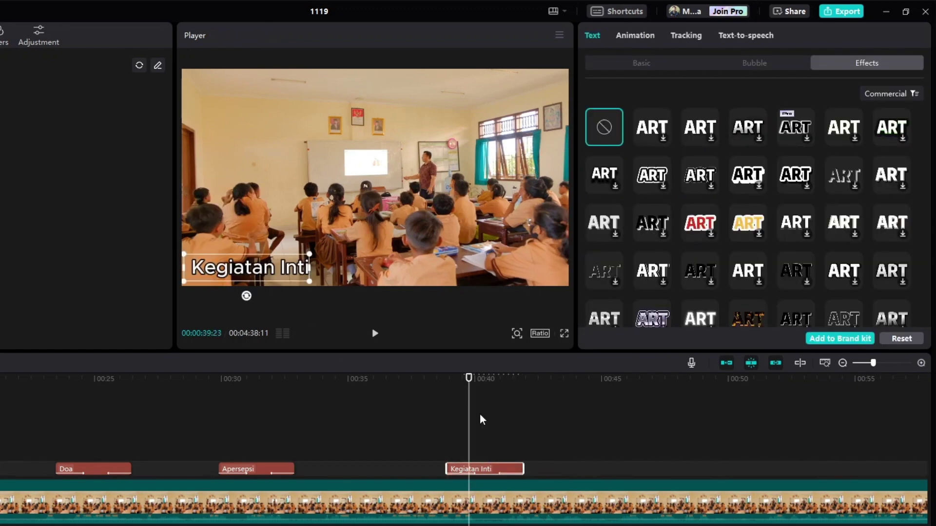
left_click_drag(257, 380, 507, 403)
mouse_move(564, 404)
left_mouse_down()
mouse_move(884, 403)
mouse_move(556, 403)
left_mouse_up()
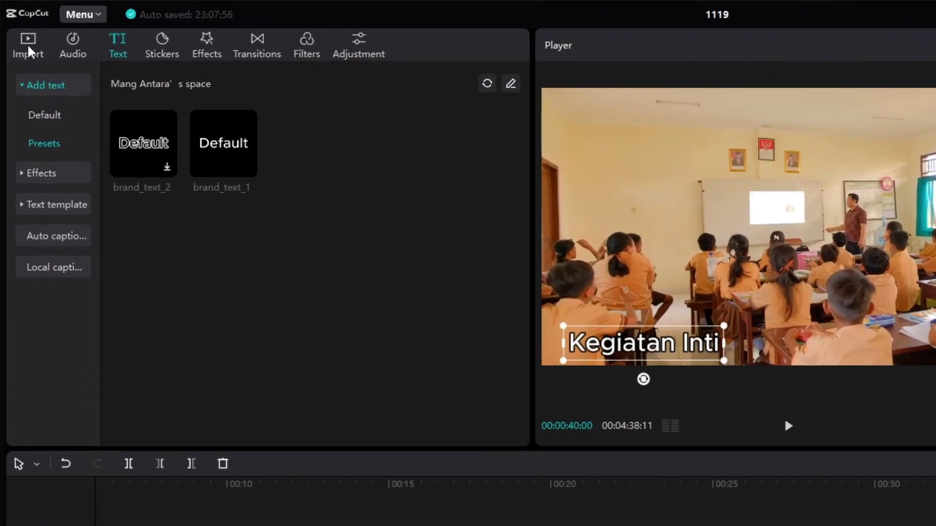
left_click(17, 28)
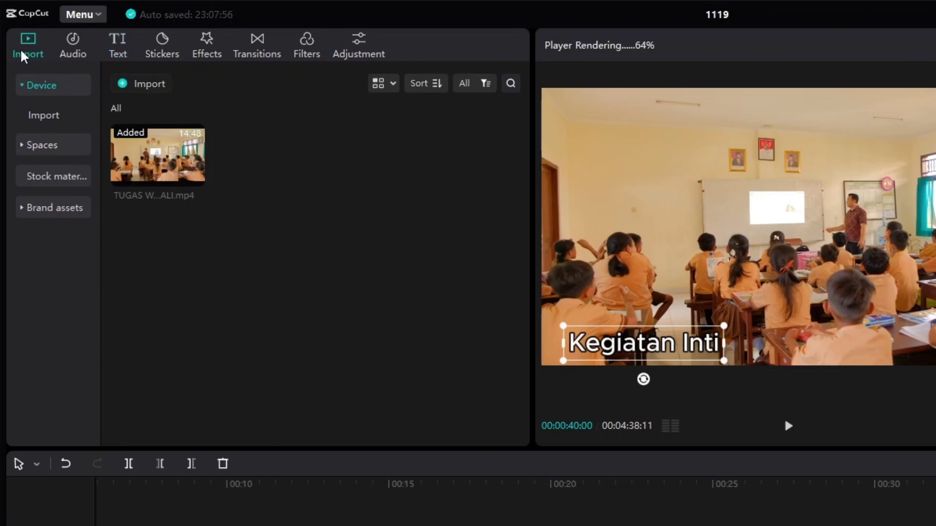
left_click(150, 91)
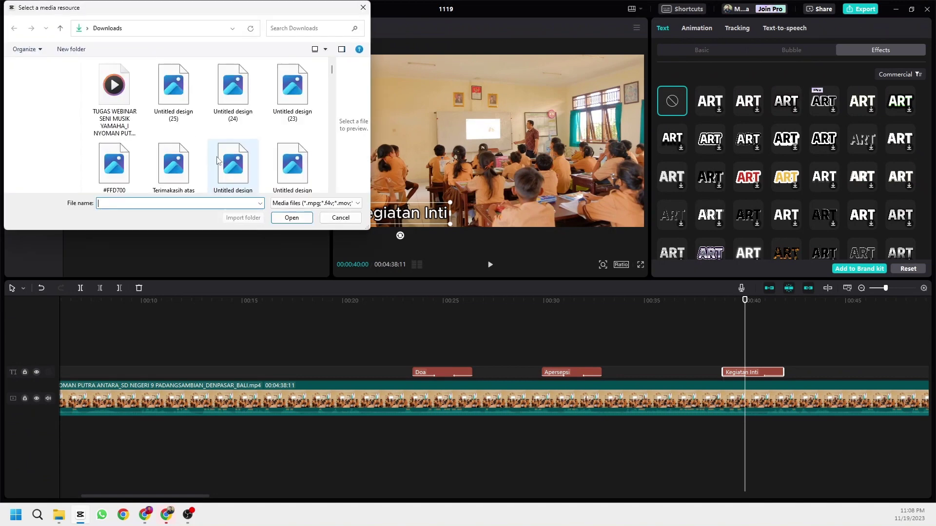
scroll(254, 166, "down", 5)
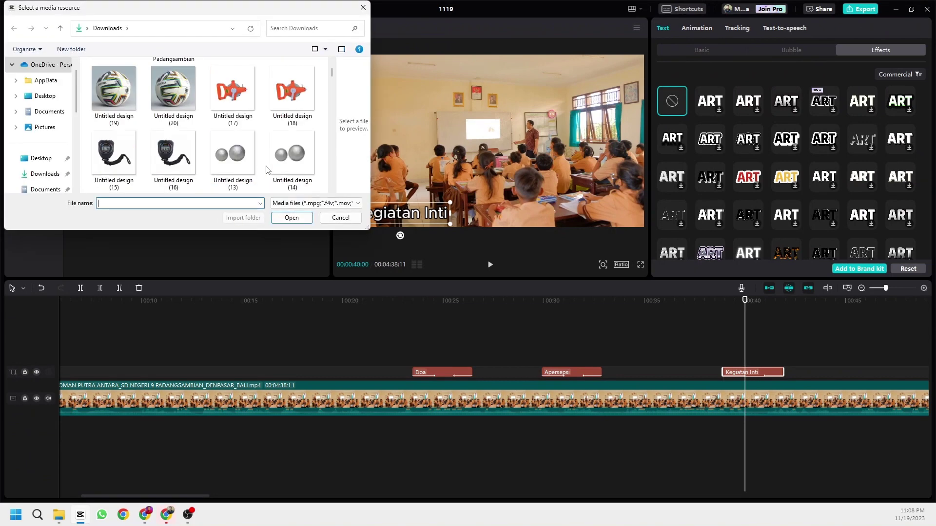
scroll(173, 185, "down", 5)
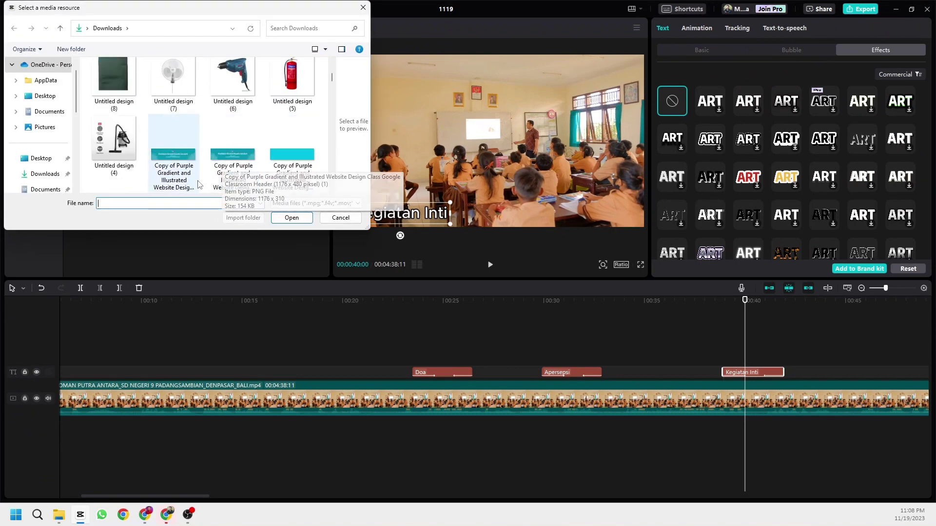
scroll(173, 185, "up", 2)
left_click(340, 218)
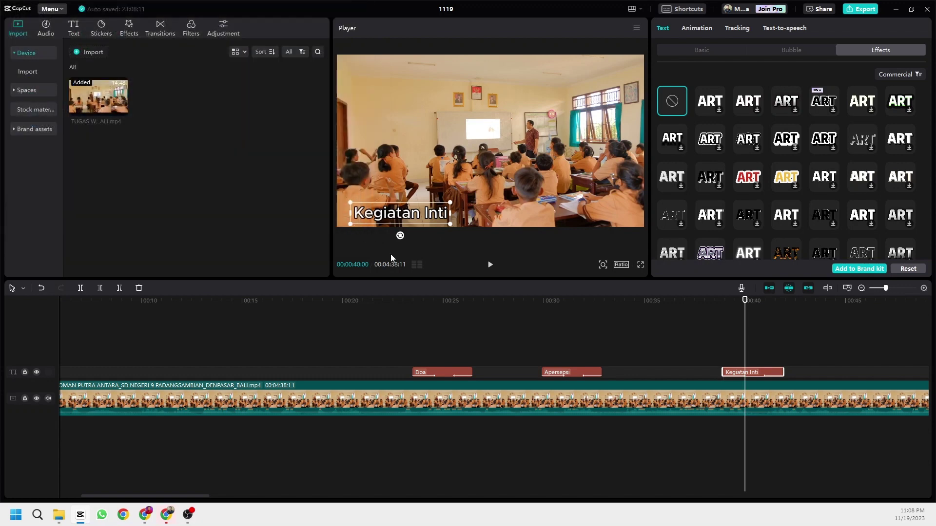
Step: Split the classroom video at 00:01:21:29 and again at 00:01:26:14
left_click_drag(745, 301, 603, 325)
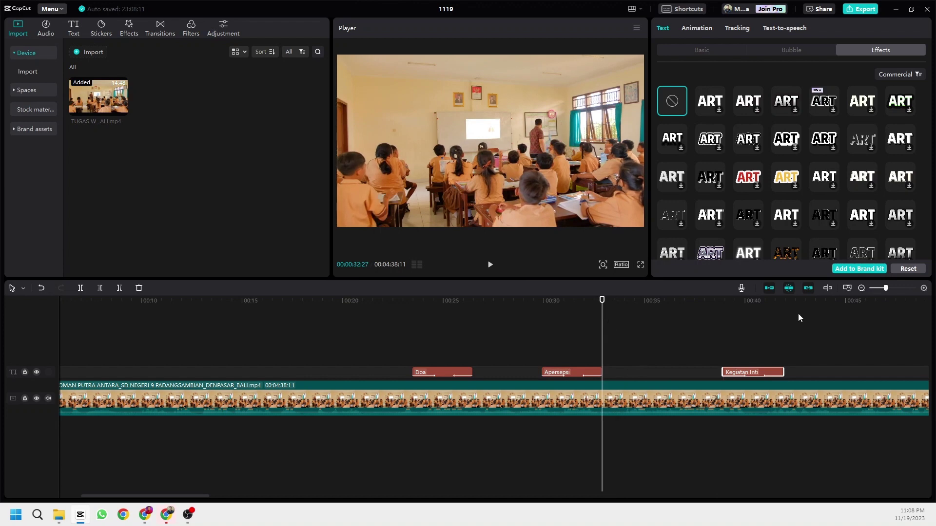
left_click(861, 288)
left_click(861, 288)
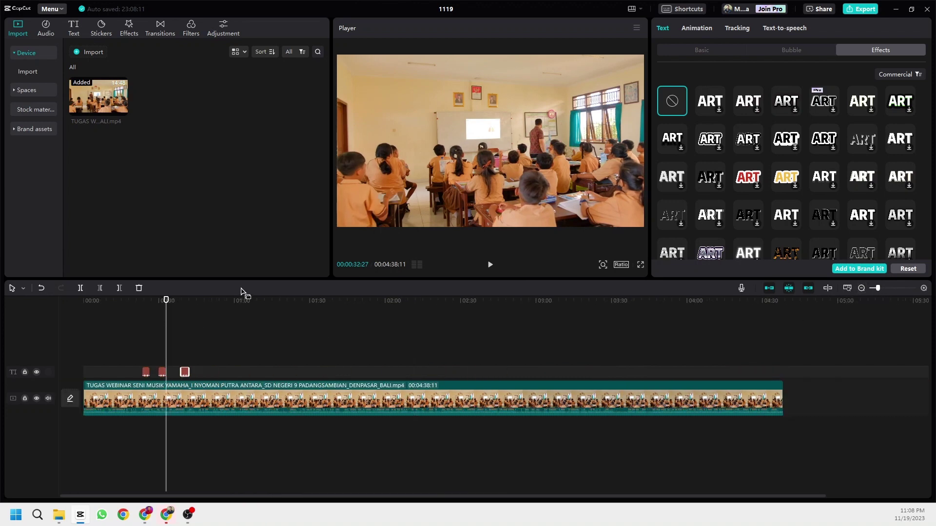
left_click_drag(157, 302, 288, 345)
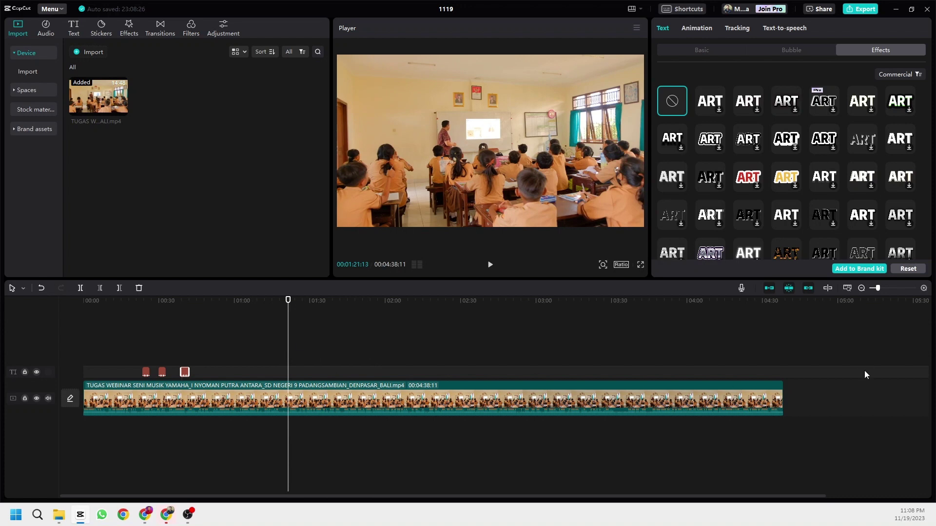
left_click(923, 288)
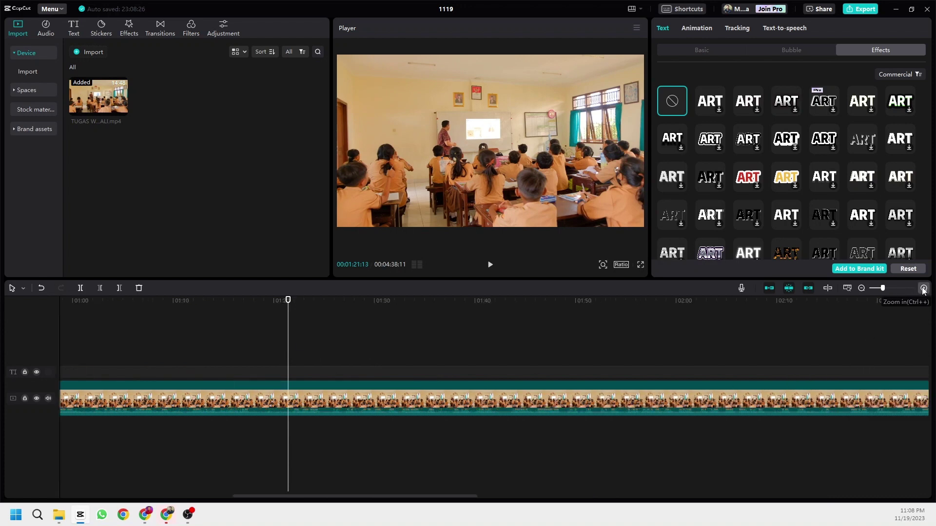
left_click(923, 289)
left_click(924, 288)
left_click_drag(299, 305, 310, 333)
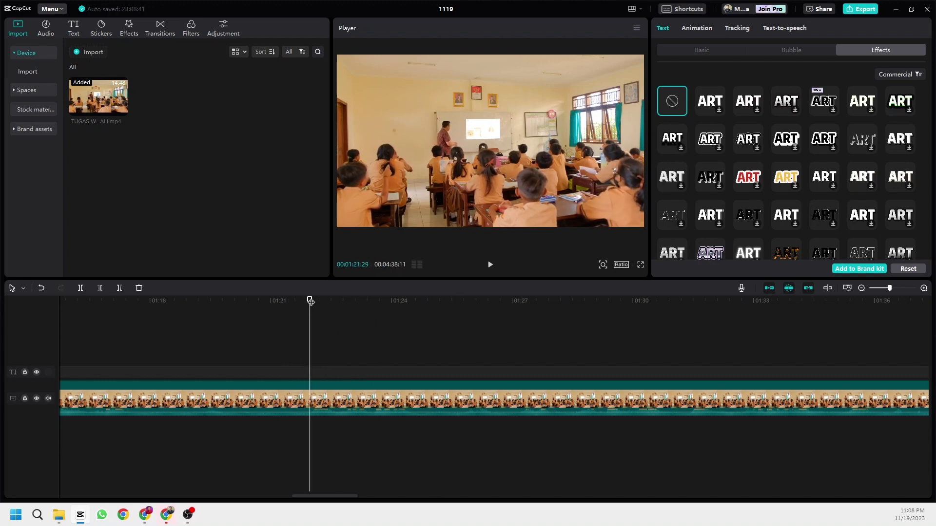
left_click(80, 289)
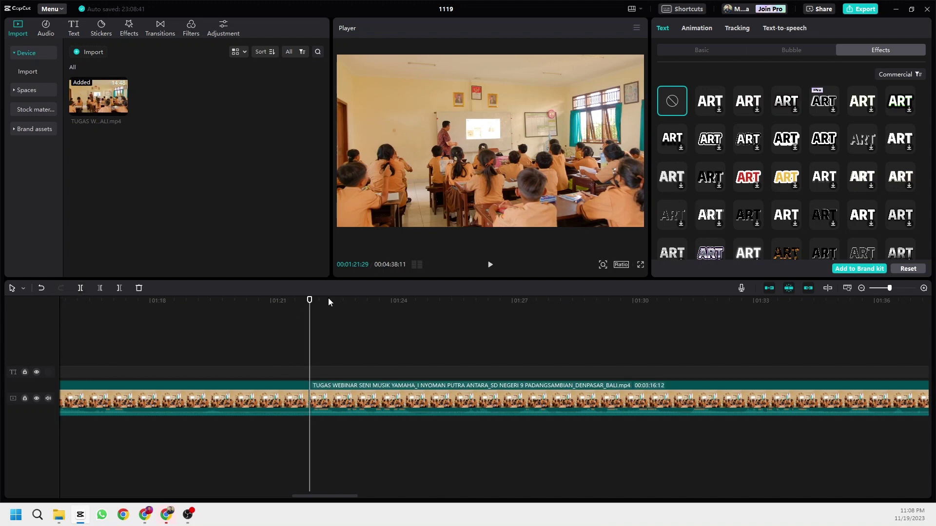
left_click_drag(316, 303, 490, 304)
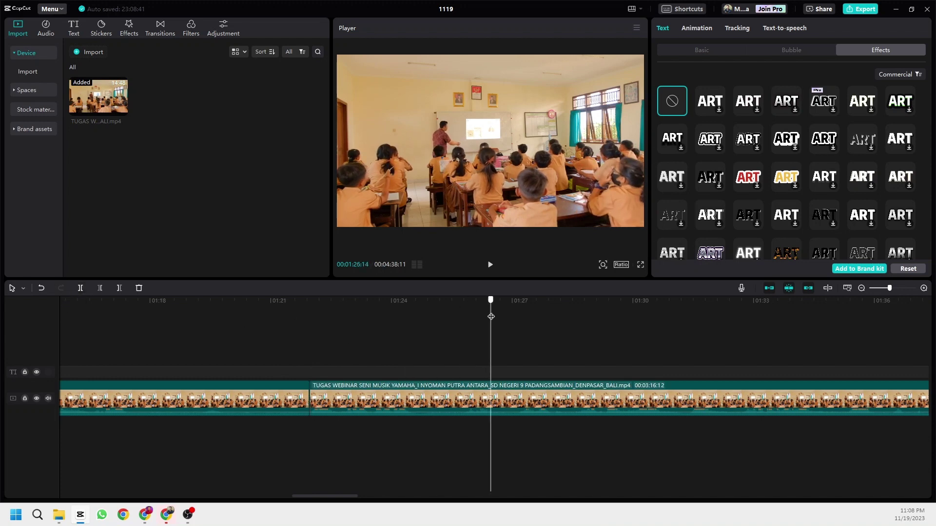
left_click(80, 290)
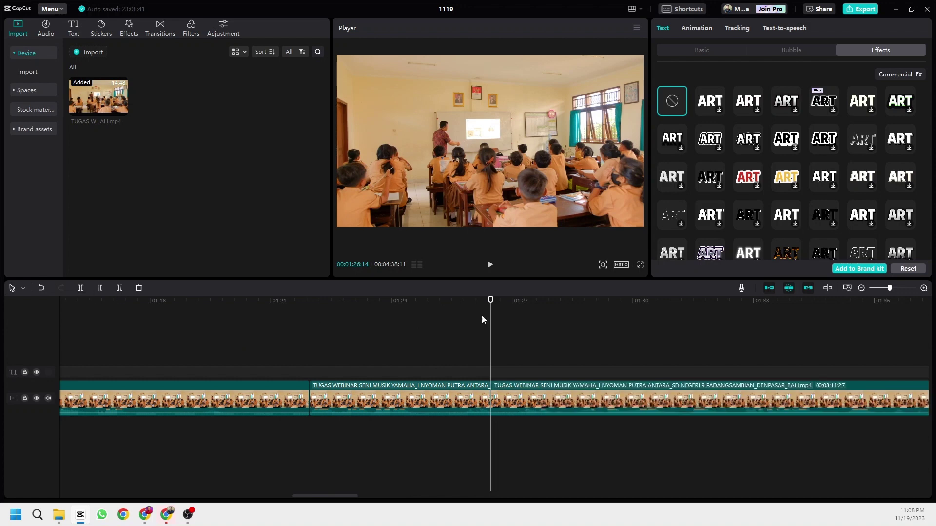
Step: Enlarge the short middle video segment to 134% scale and reposition it to about X 79, Y -229
left_click_drag(490, 301, 412, 360)
left_click(435, 398)
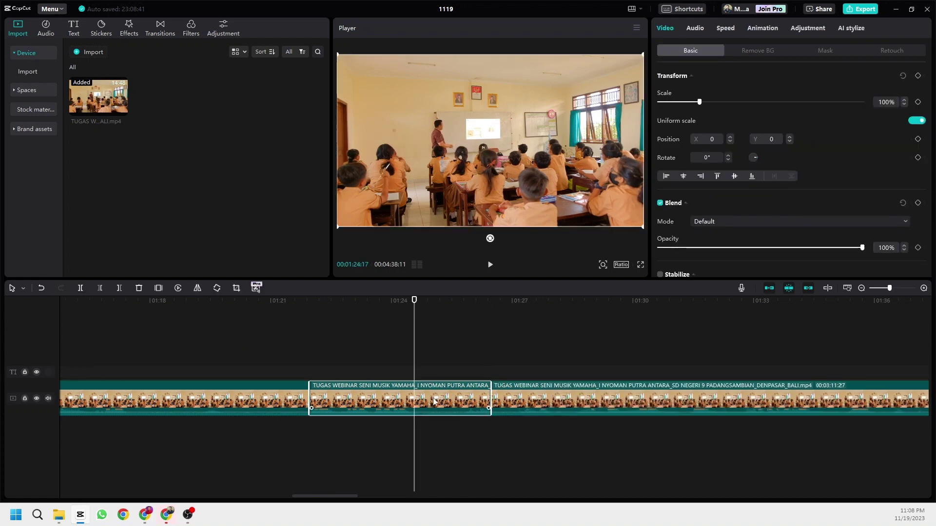
mouse_move(703, 100)
left_mouse_down()
mouse_move(712, 101)
mouse_move(689, 101)
left_mouse_up()
left_click_drag(604, 207, 697, 262)
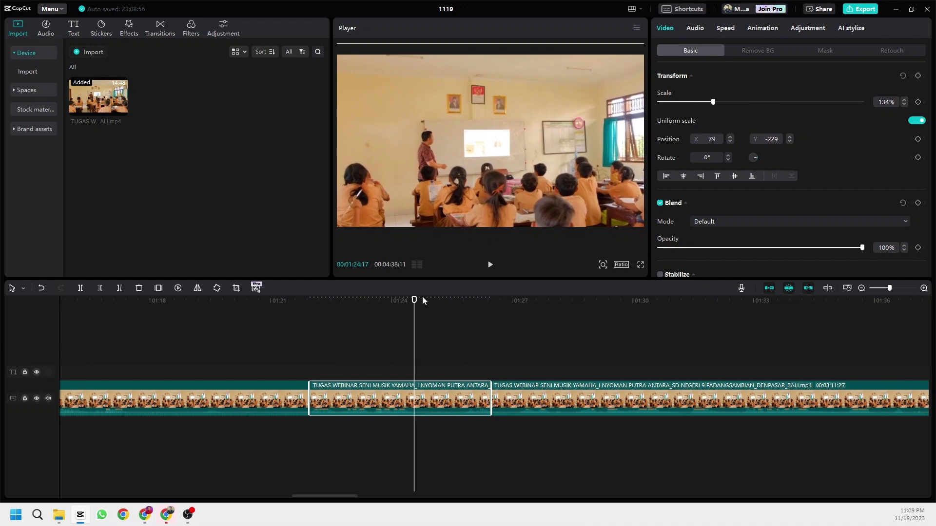
Step: Play the video from just before the enlarged segment to past its end to check the zoom, stopping at 00:01:27:21
left_click_drag(422, 297, 276, 308)
left_click(491, 266)
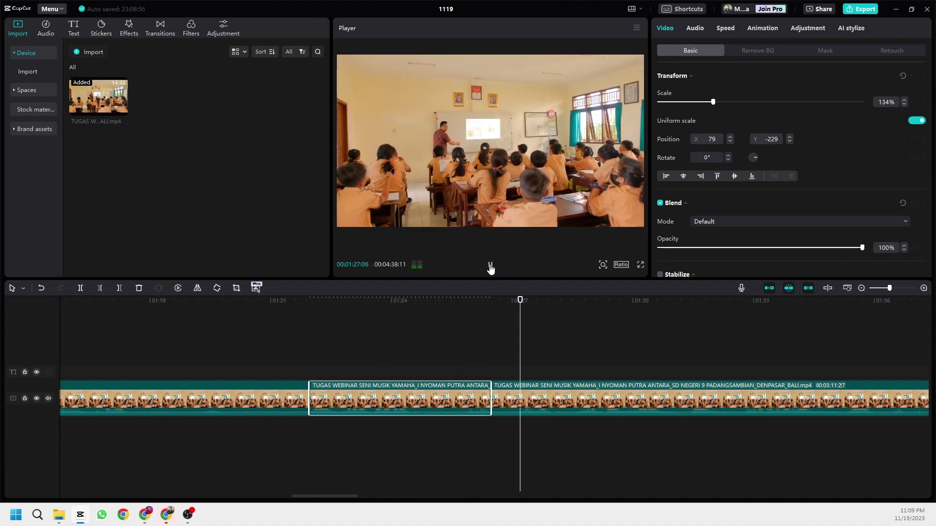
left_click(490, 264)
mouse_move(530, 305)
left_mouse_down()
mouse_move(470, 307)
mouse_move(540, 308)
left_mouse_up()
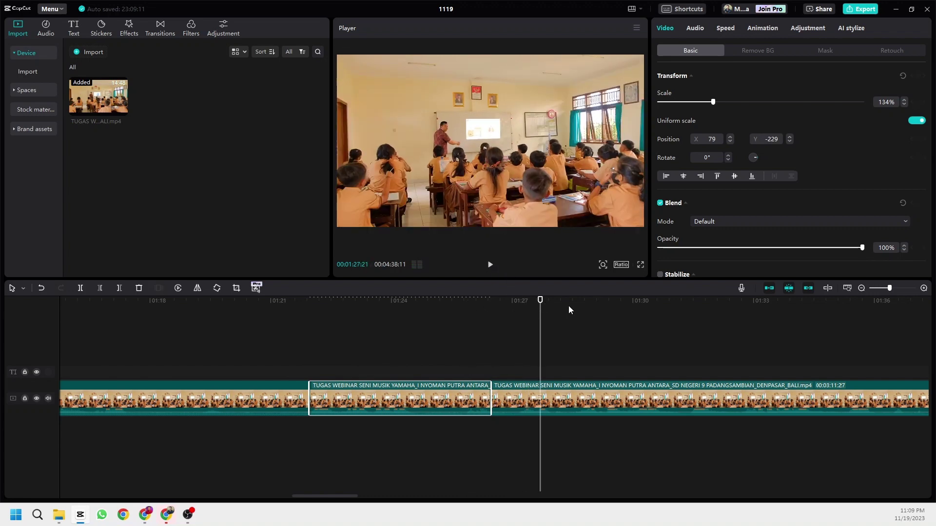
Step: Shorten the last video segment from its end so the whole video runs about 1 min 42 s, and return the playhead to the start
left_click(862, 288)
left_click(862, 289)
left_click(862, 288)
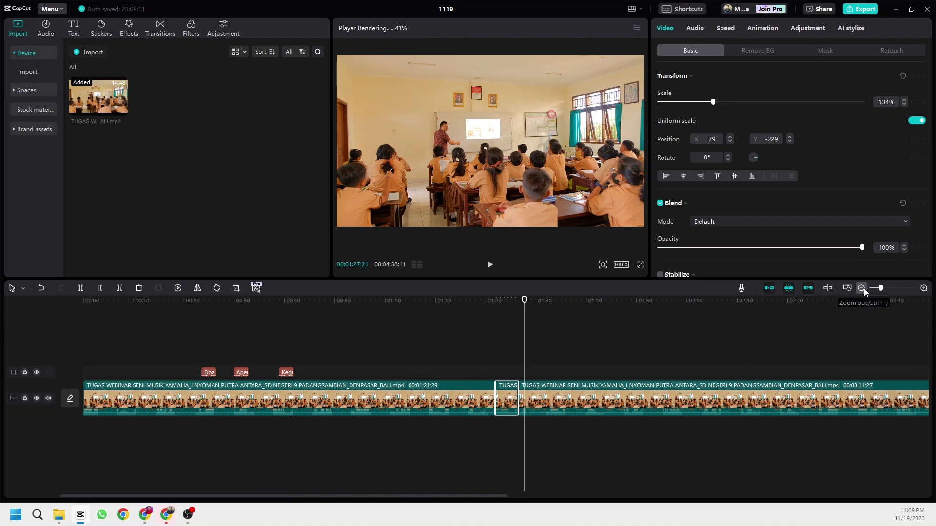
left_click(862, 289)
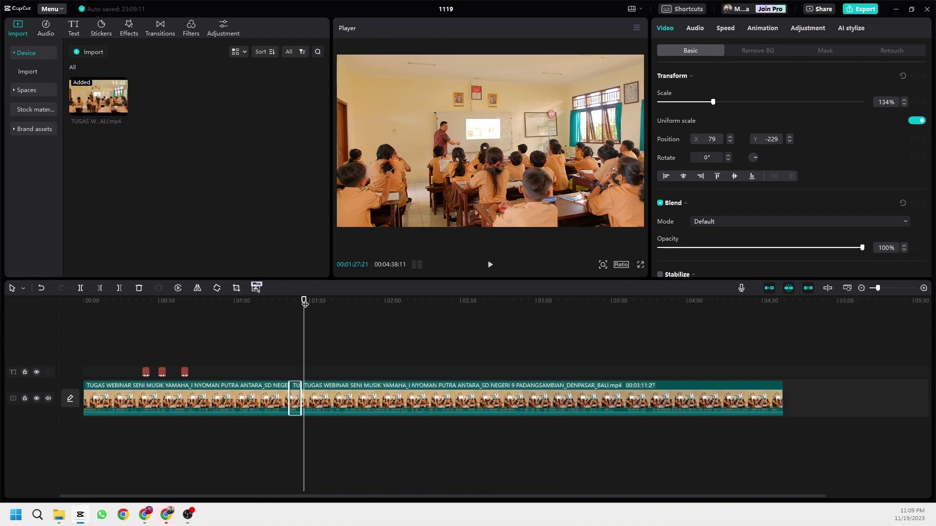
left_click_drag(304, 306, 448, 312)
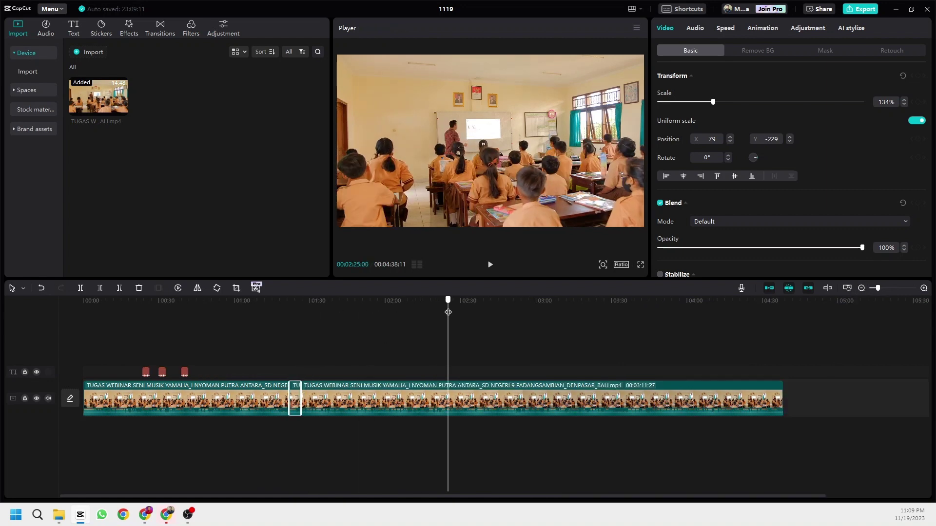
mouse_move(448, 312)
left_mouse_down()
mouse_move(392, 319)
mouse_move(446, 305)
left_mouse_up()
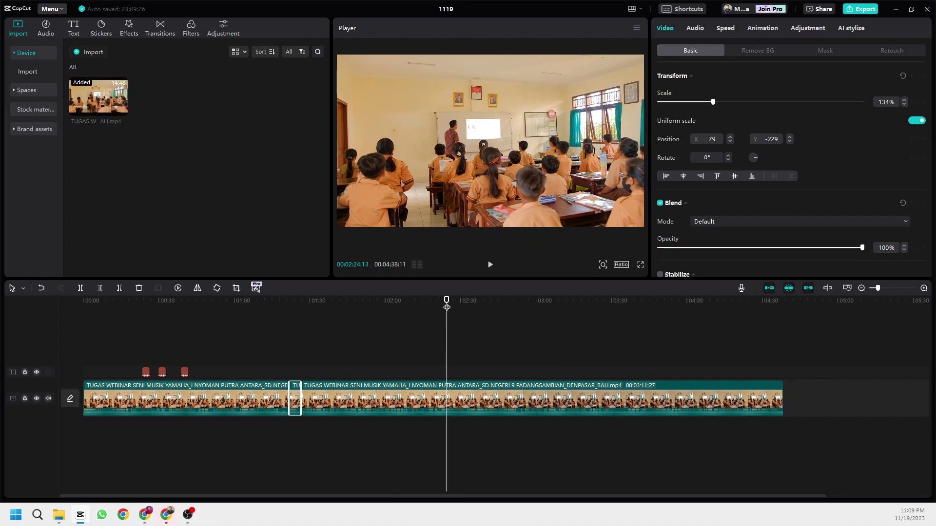
left_click(743, 402)
left_click_drag(781, 405, 337, 416)
left_click_drag(338, 303, 17, 338)
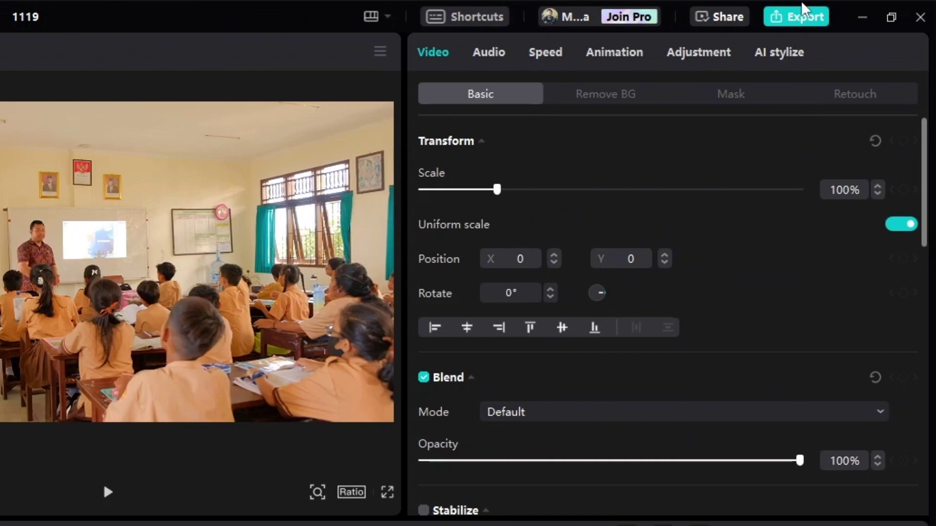
Step: Open the export settings for the video and clear the export's file name
left_click(861, 9)
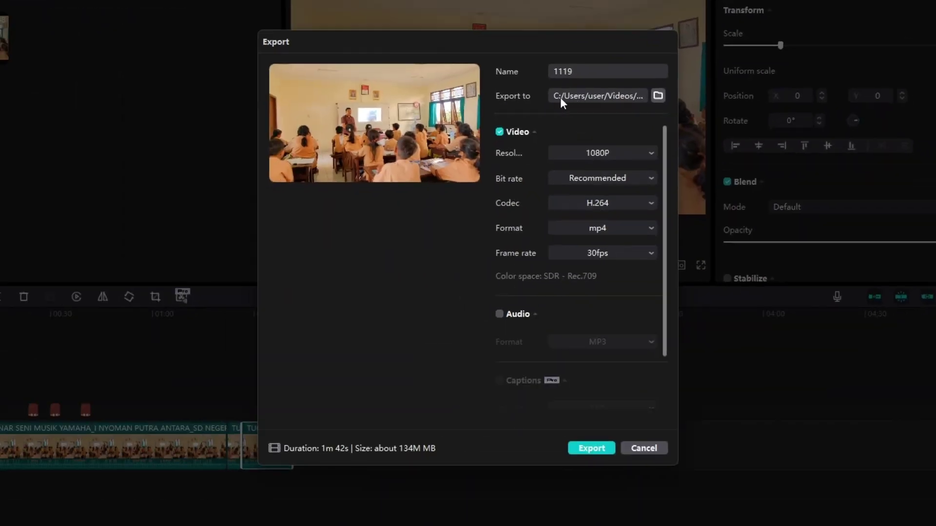
left_click(596, 72)
left_click(551, 72)
key("Delete")
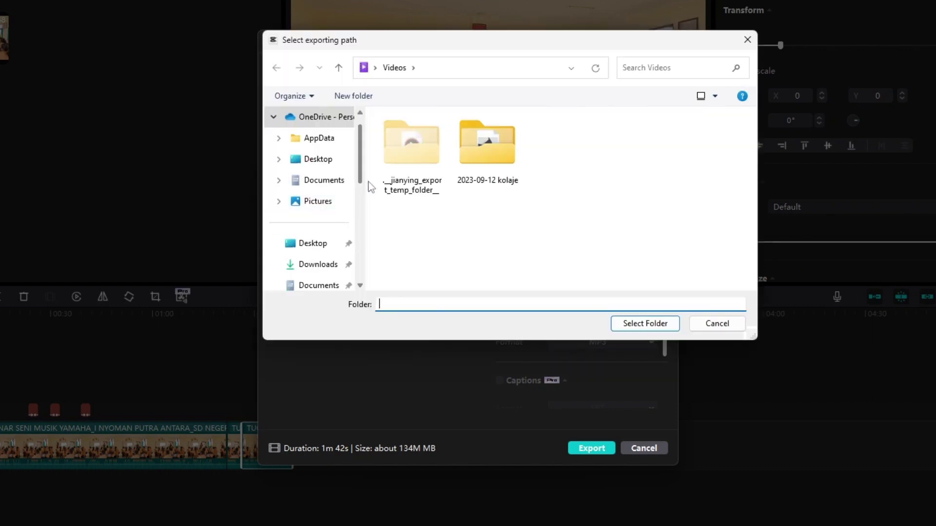
Step: Browse the export locations and choose the Videos folder as the destination for the exported video
scroll(344, 269, "down", 1)
left_click(324, 246)
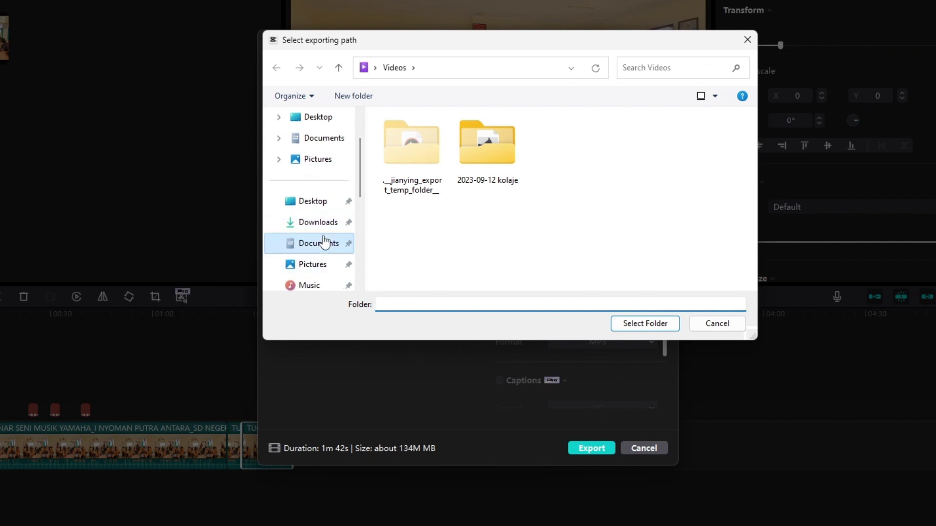
scroll(322, 268, "down", 1)
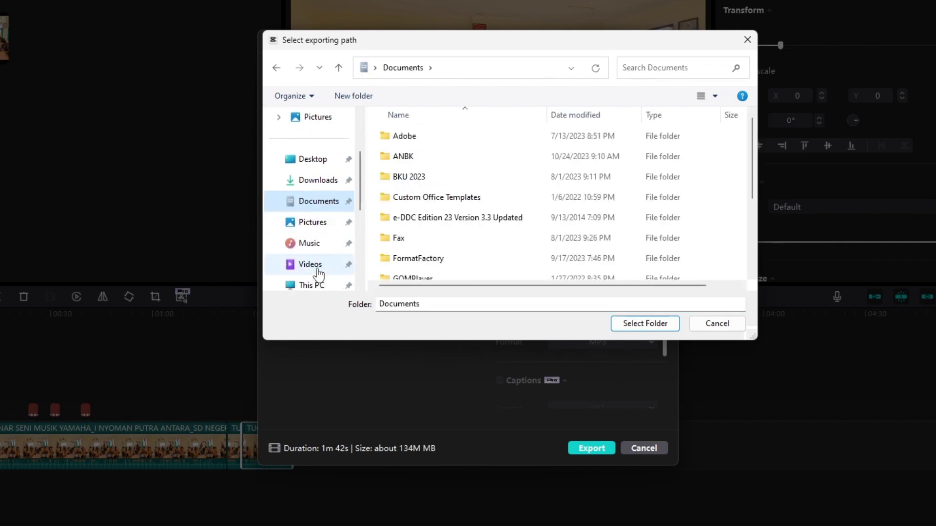
left_click(315, 244)
left_click(325, 266)
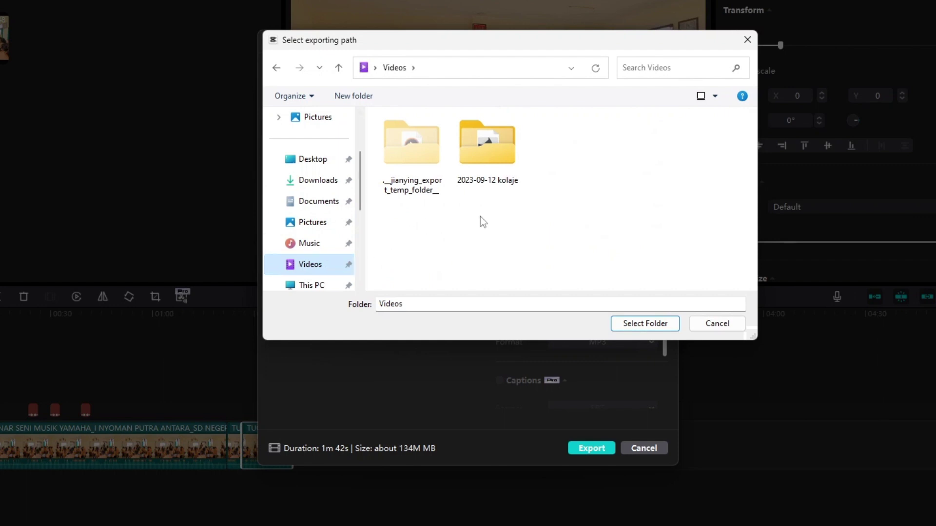
left_click(633, 324)
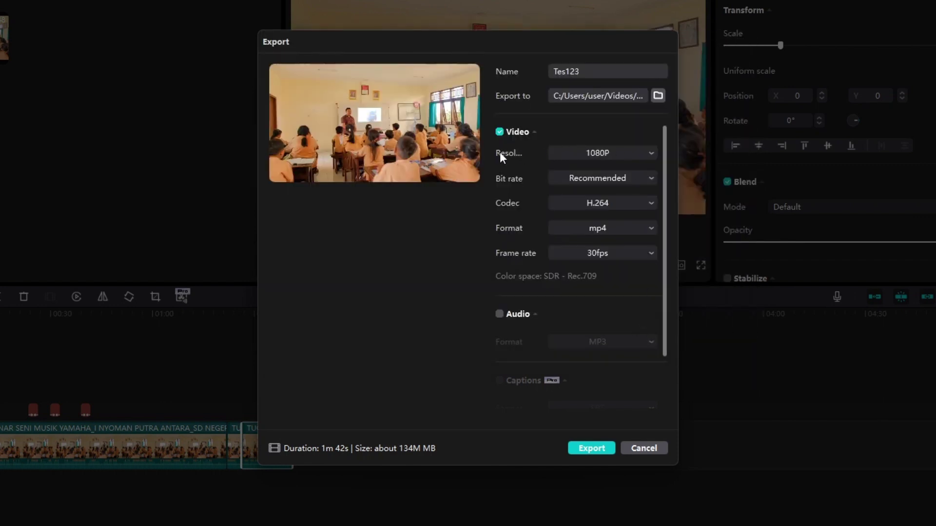
Step: Set the export resolution to 720P and export the video as Tes123, replacing the existing file
left_click(632, 153)
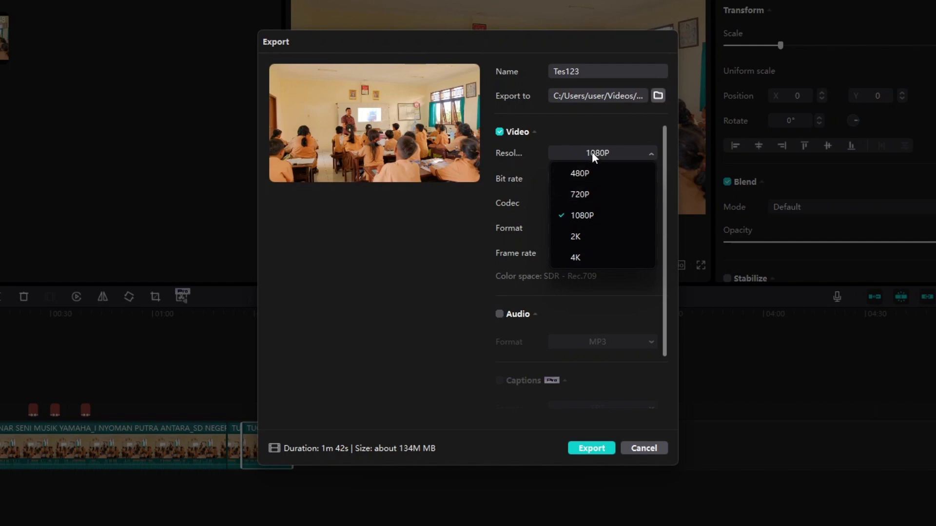
left_click(591, 200)
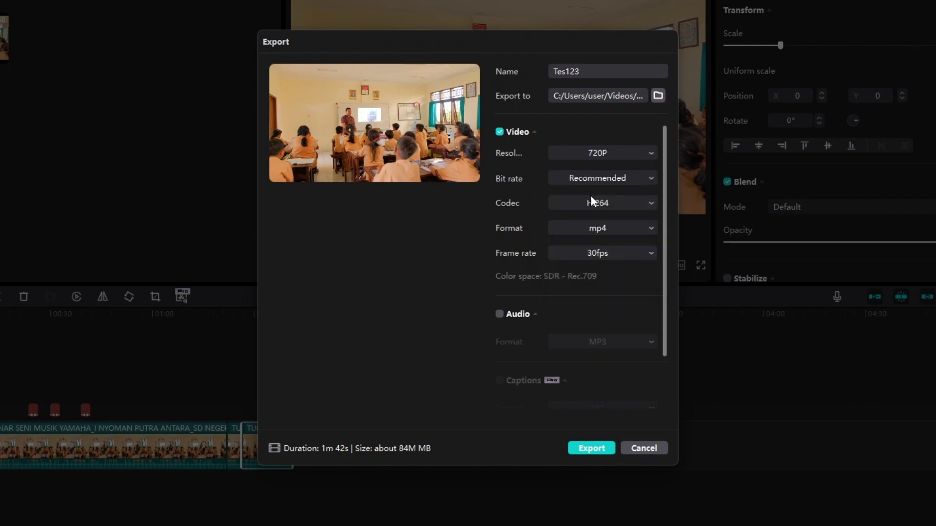
left_click(595, 446)
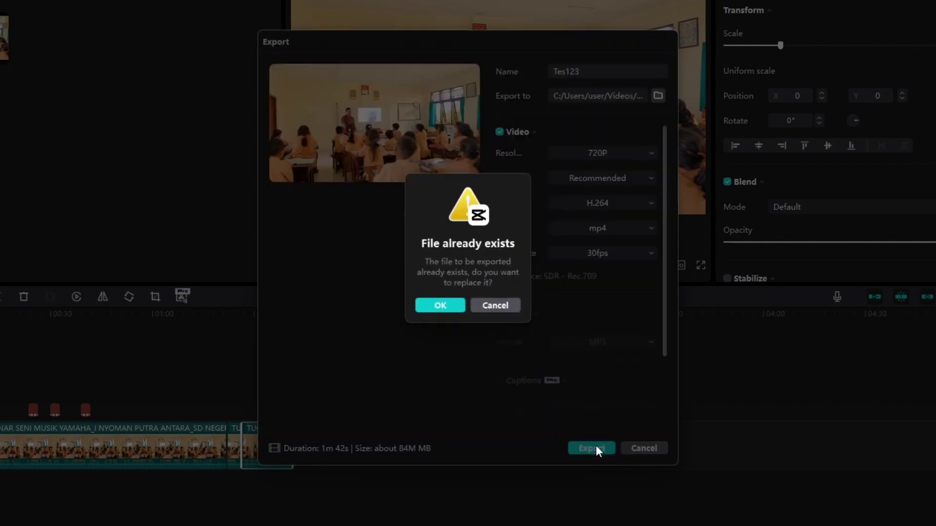
left_click(454, 305)
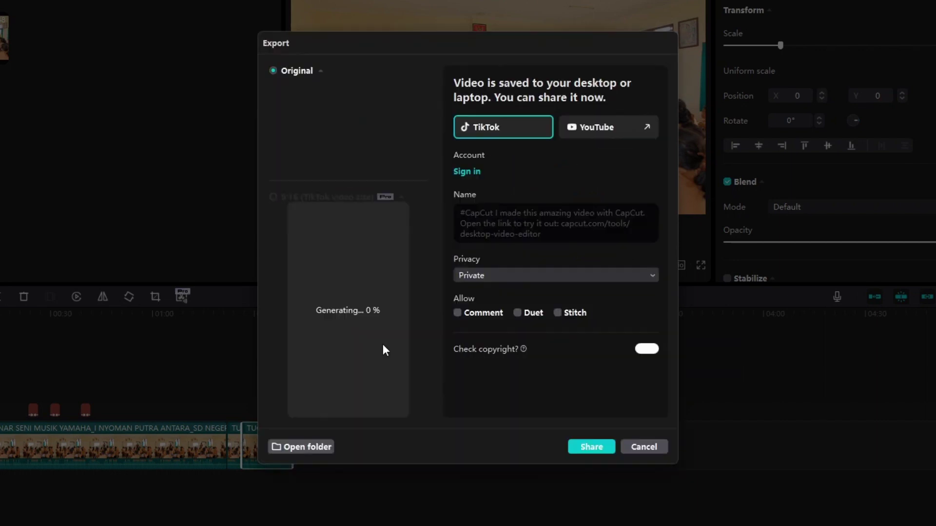
Step: Open the exported Tes123 video from the Videos folder, making Media Player the permanent app for .mp4 files, and start playback
left_click(277, 156)
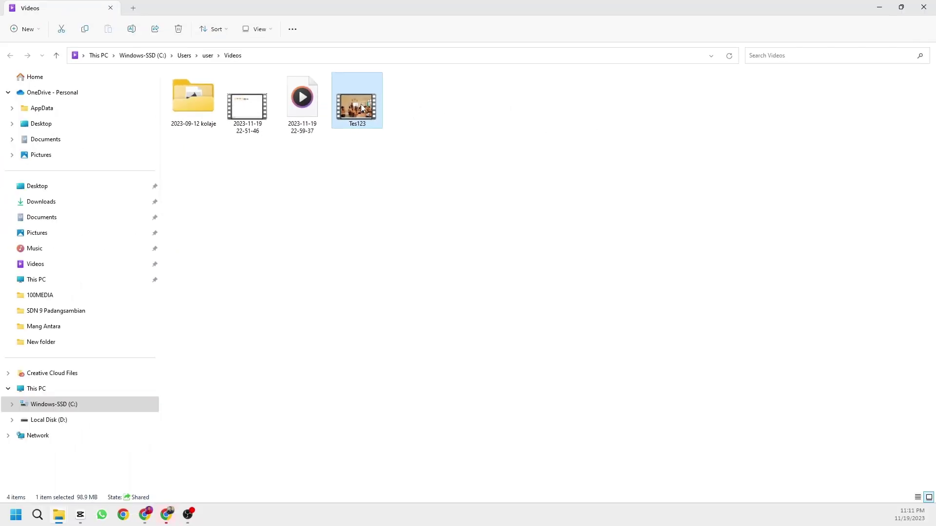
double_click(361, 104)
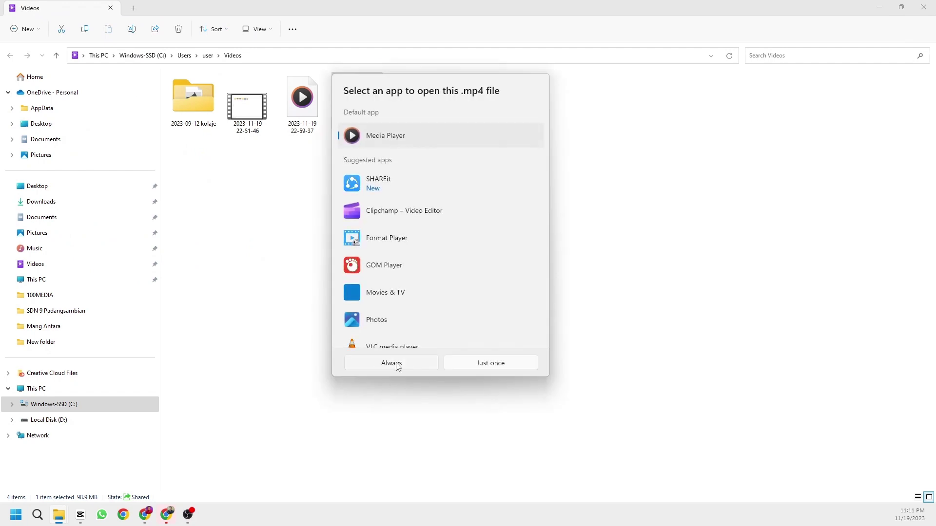
left_click(398, 367)
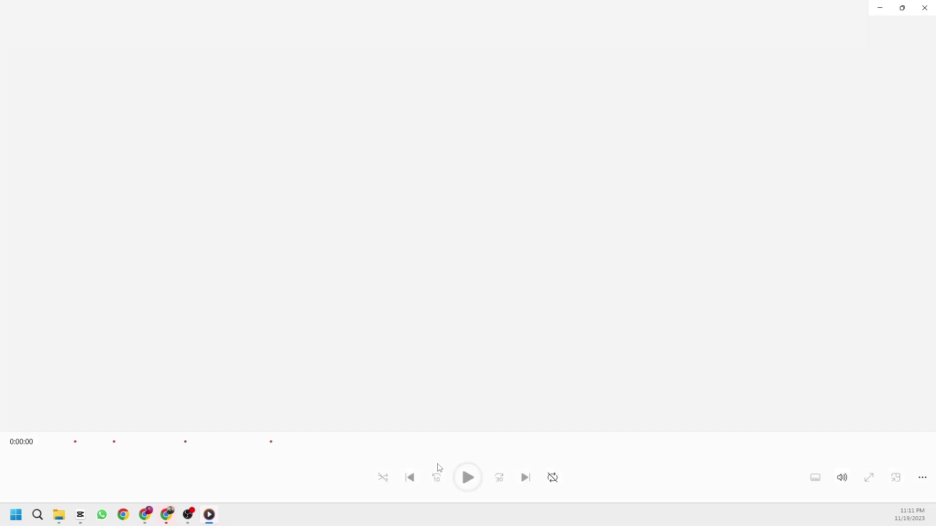
left_click(461, 488)
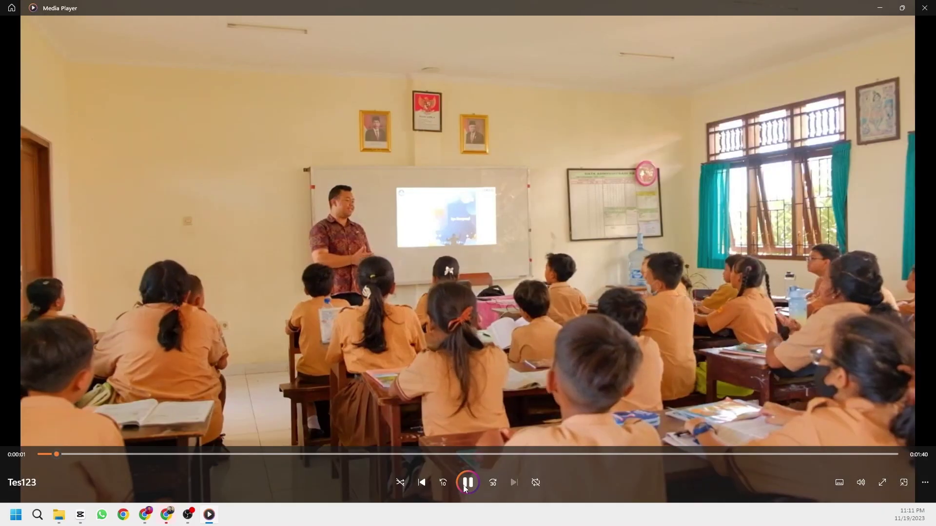
Step: Pause the exported video and skim through its different sections, ending at 0:01:18 just before the zoomed segment
left_click(465, 488)
left_click_drag(59, 455, 236, 445)
left_click(466, 482)
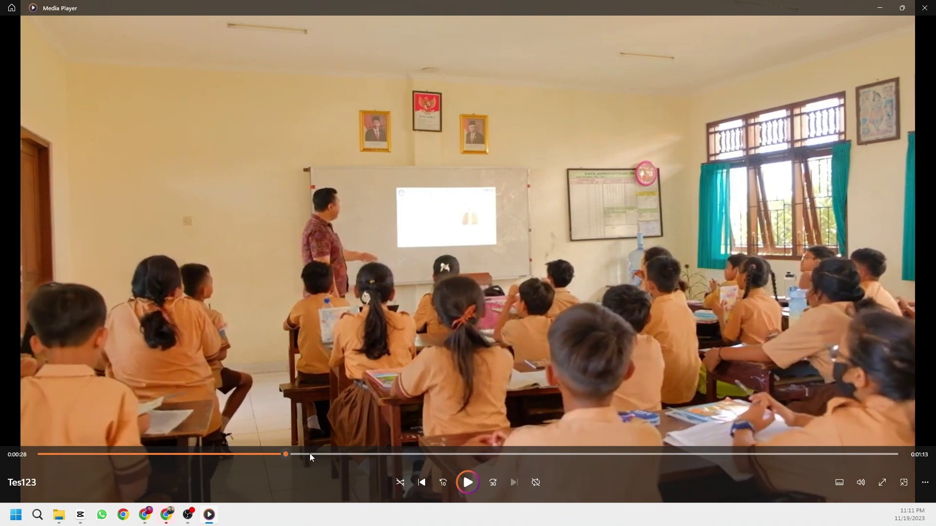
left_click(476, 488)
left_click(472, 455)
left_click(597, 454)
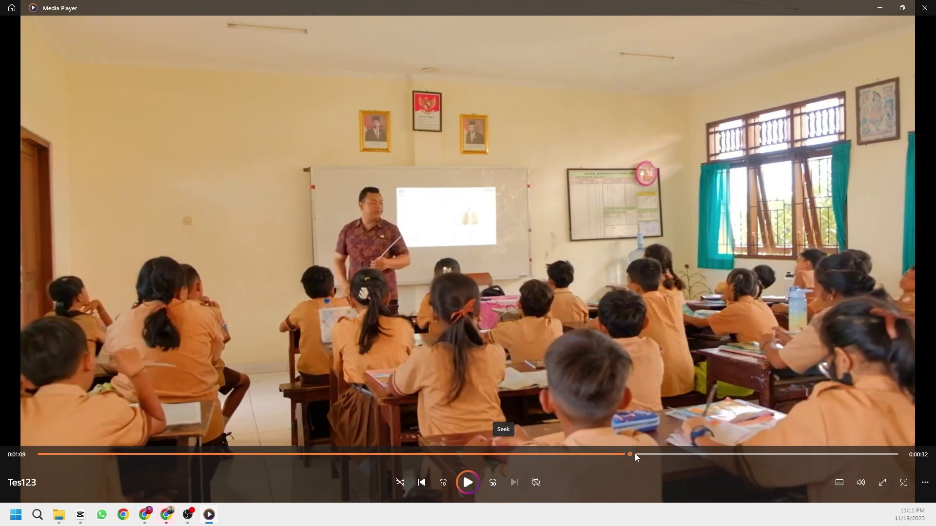
left_click(780, 455)
left_click_drag(785, 458, 494, 454)
left_click_drag(568, 456, 706, 455)
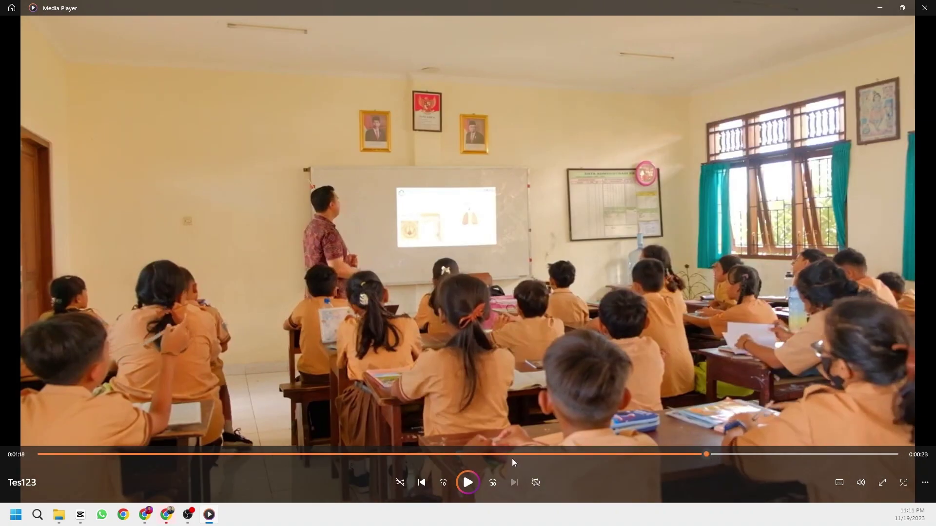
Step: Play the exported video from 0:01:18 into the zoomed segment, pause at 0:01:24 and close Media Player
left_click(465, 483)
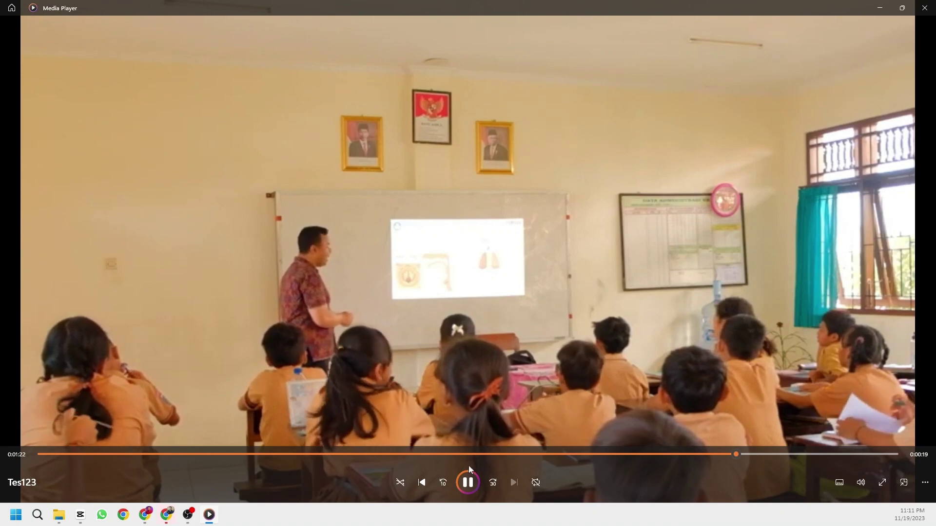
left_click(467, 483)
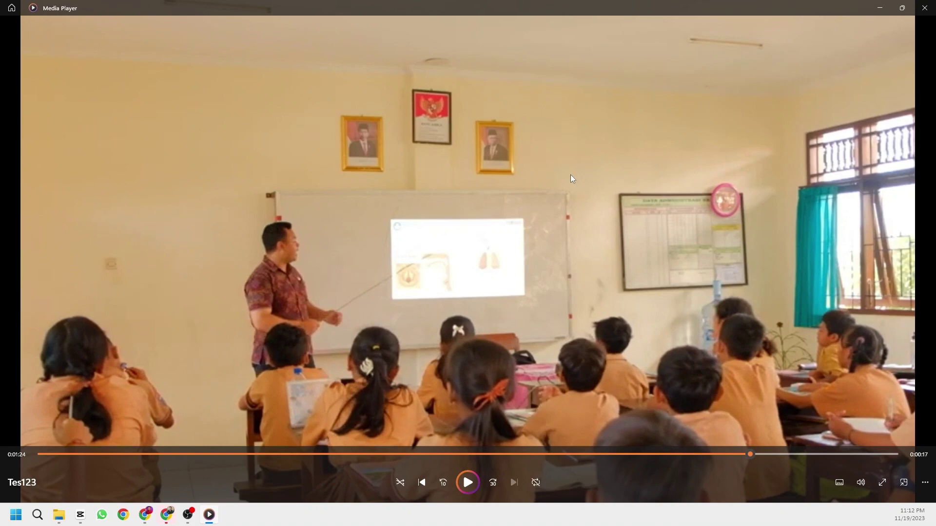
left_click(924, 8)
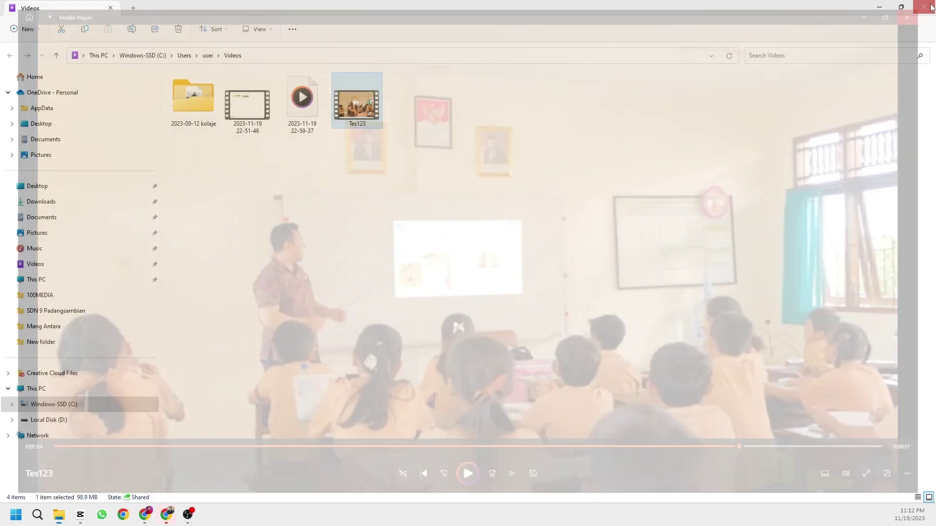